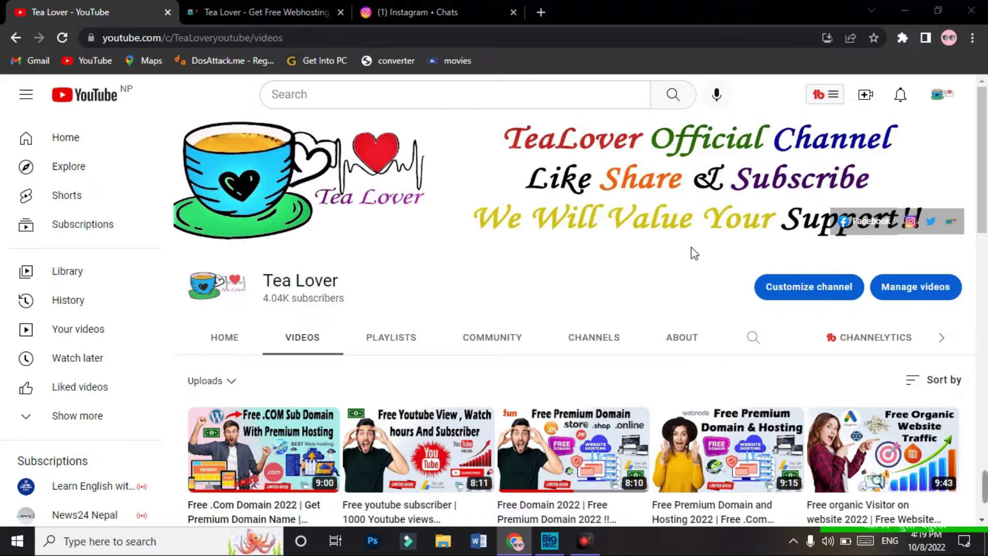
Open a new blank Chrome tab beside the Tea Lover channel's Videos page
left_click(540, 12)
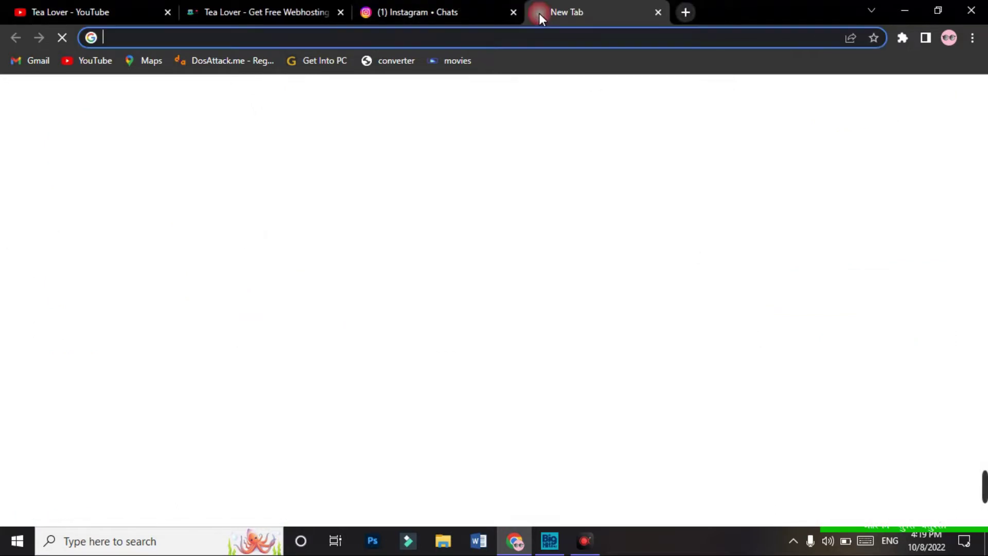
Load freenom.com and check free-domain availability for the name 'tealoverofficial'
type("https://www.freenom.com/")
key("Return")
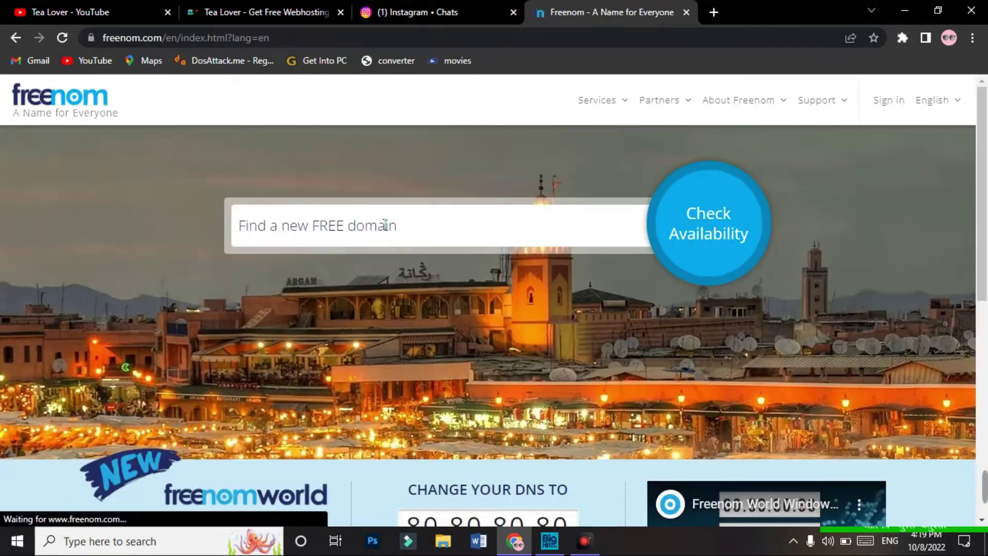
left_click(383, 223)
right_click(330, 310)
left_click(309, 265)
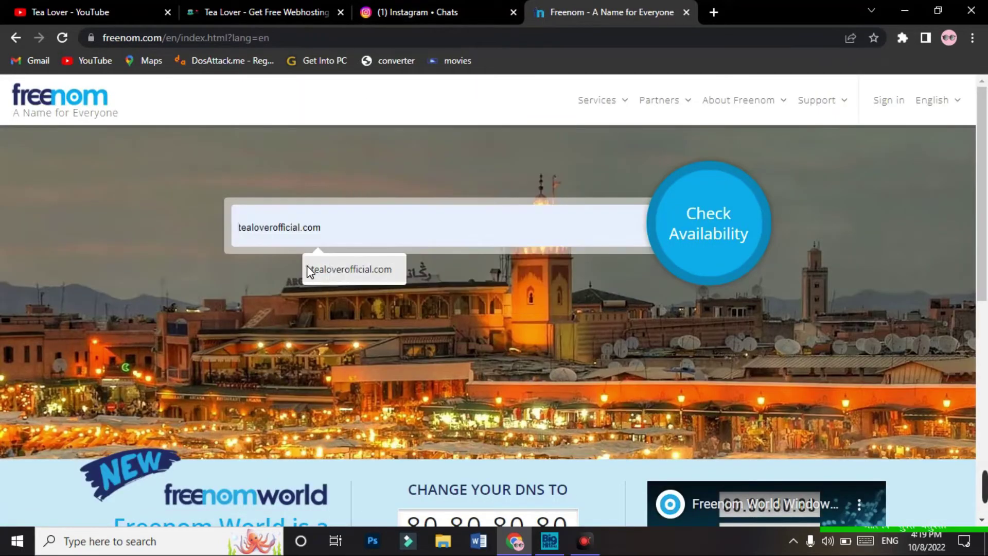
left_click(335, 273)
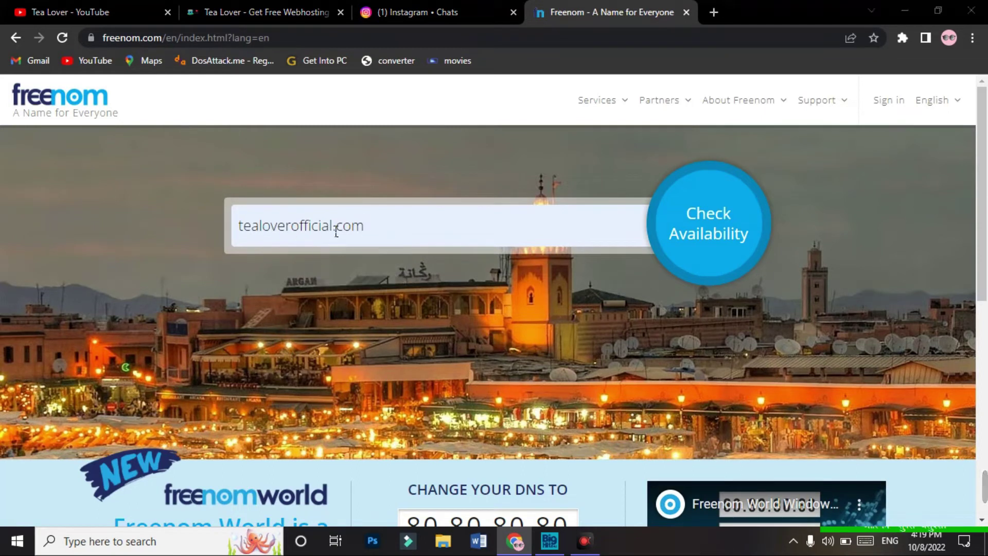
key("BackSpace")
key("BackSpace")
key("BackSpace")
key("BackSpace")
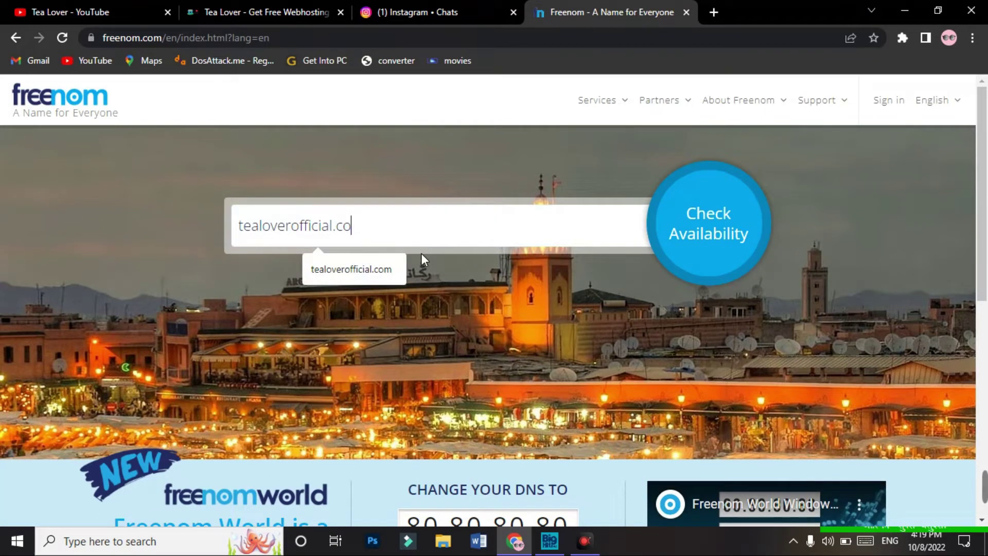
left_click(688, 251)
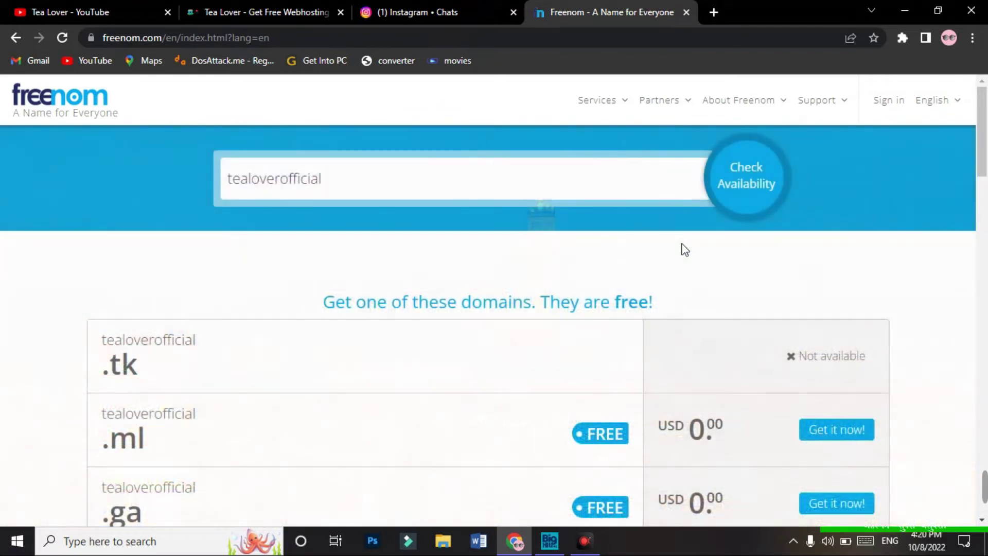
scroll(986, 164, "down", 3)
Point out the tealoverofficial results and try claiming the free .ml domain
scroll(986, 163, "down", 1)
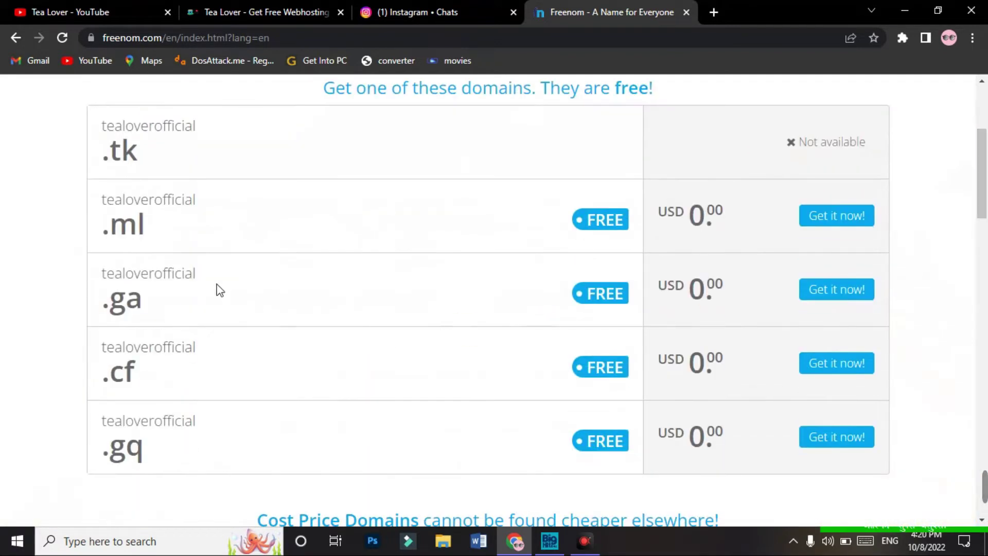
double_click(128, 201)
left_click_drag(132, 316, 101, 266)
left_click_drag(128, 383, 101, 341)
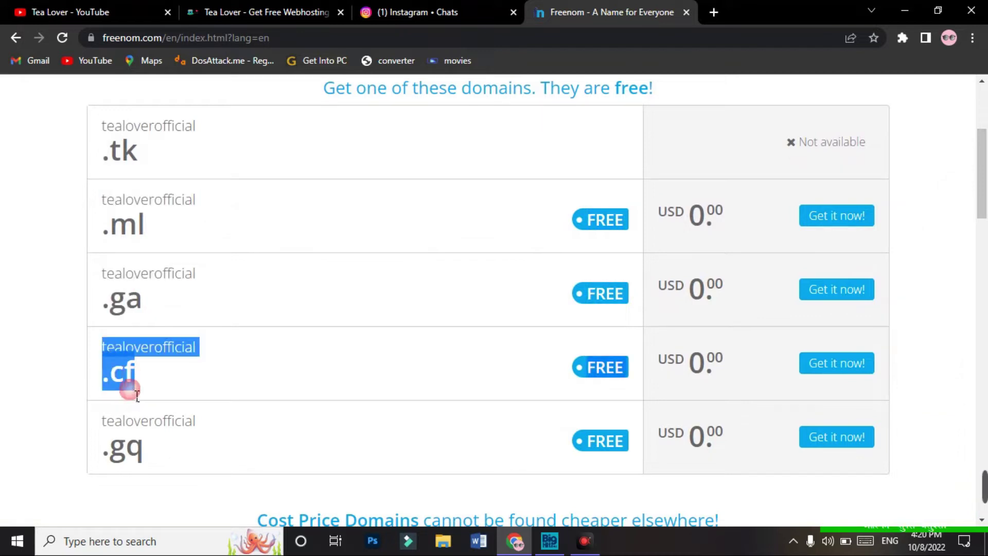
left_click_drag(109, 448, 249, 371)
left_click(248, 372)
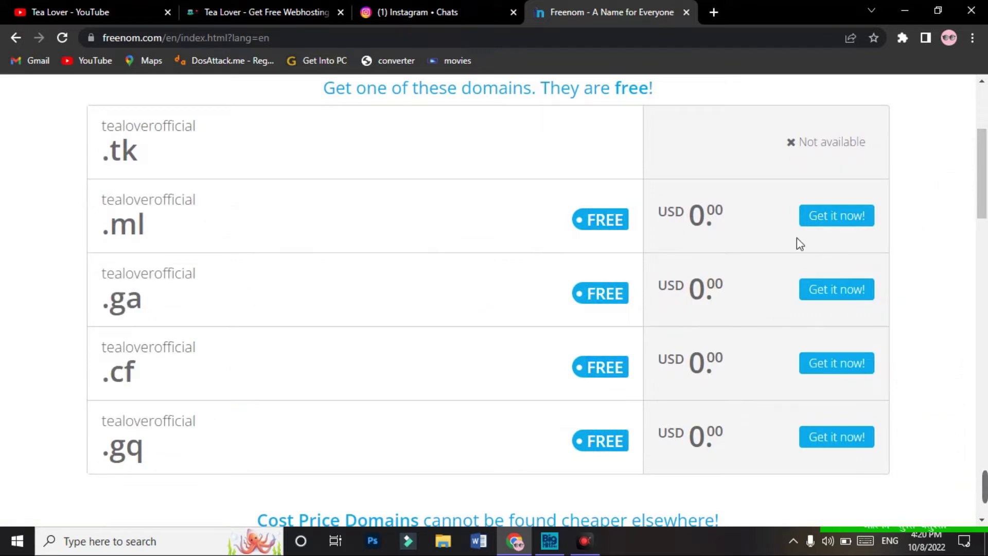
left_click(832, 221)
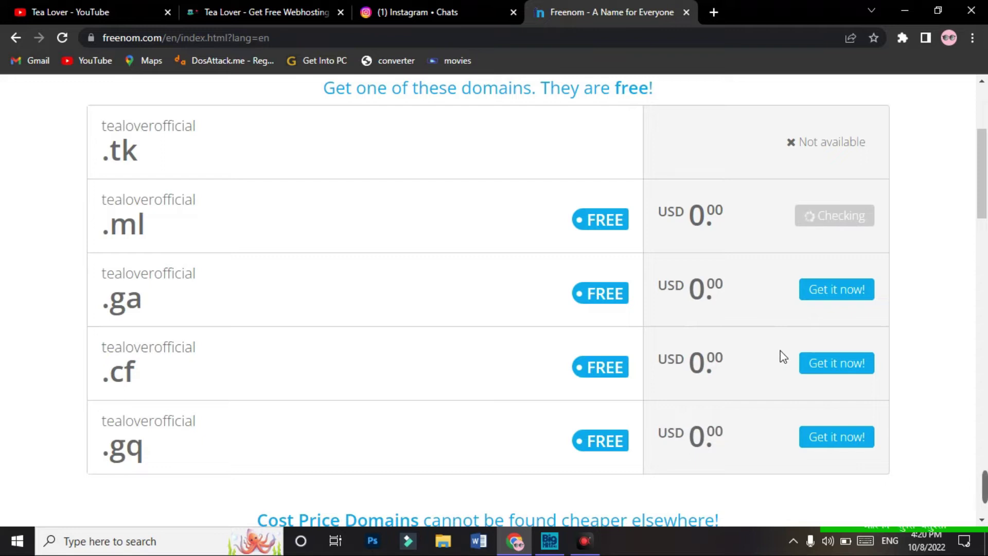
Note every extension now shows Not available and return to the Freenom homepage
triple_click(828, 255)
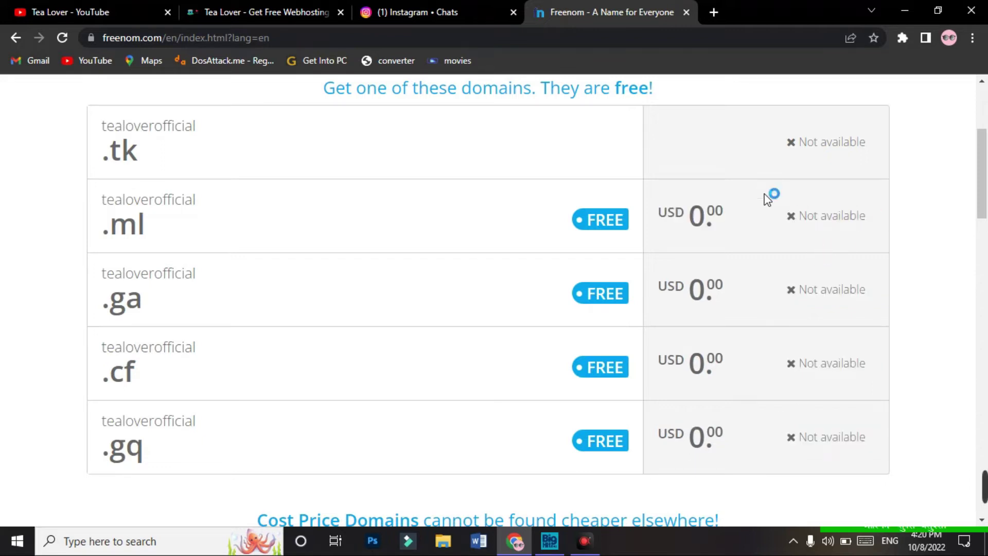
left_click_drag(780, 212, 885, 443)
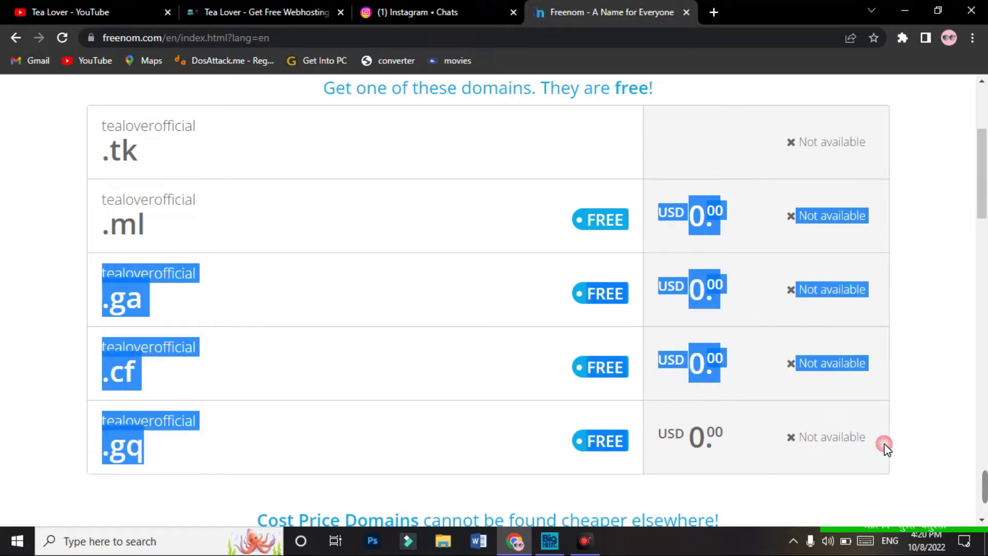
left_click(835, 271)
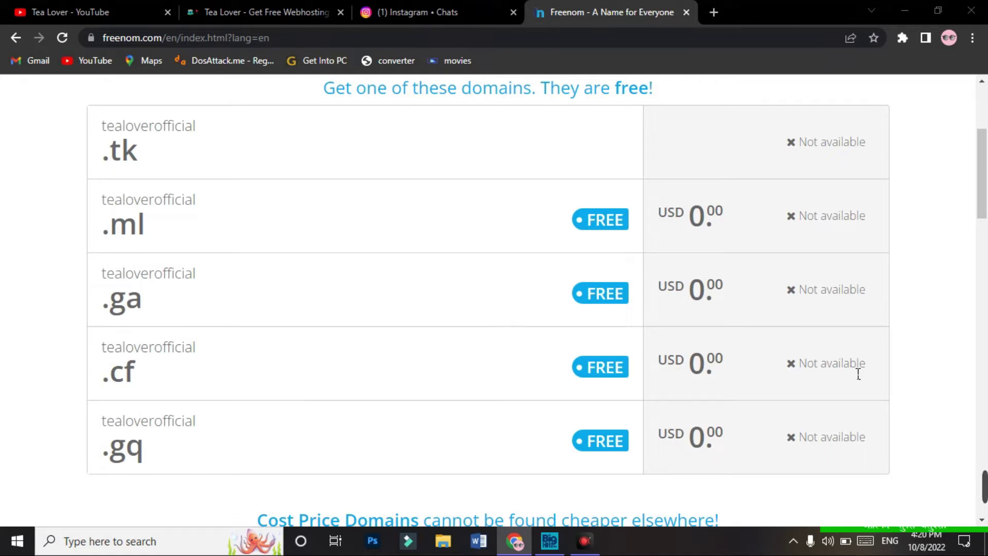
scroll(979, 189, "up", 1)
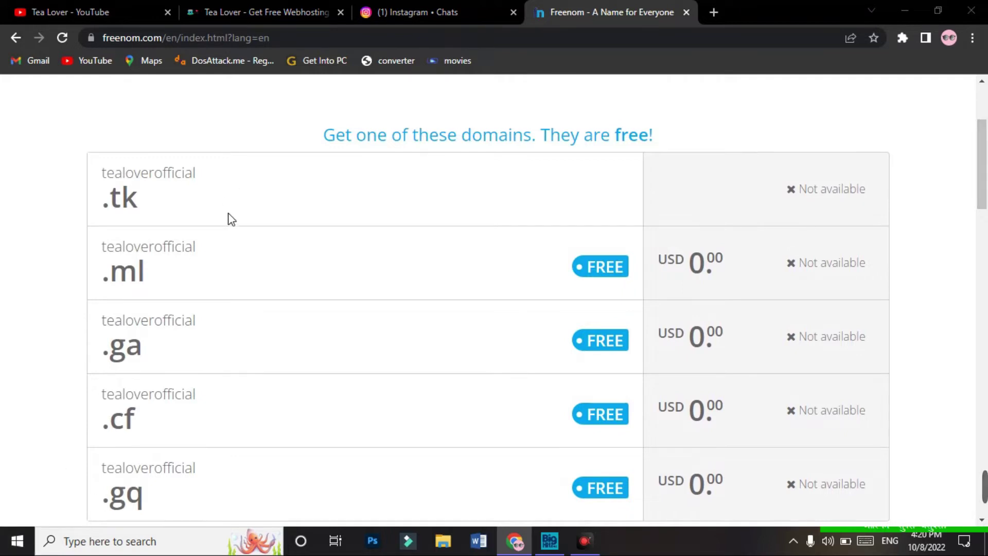
scroll(226, 212, "up", 3)
left_click(82, 94)
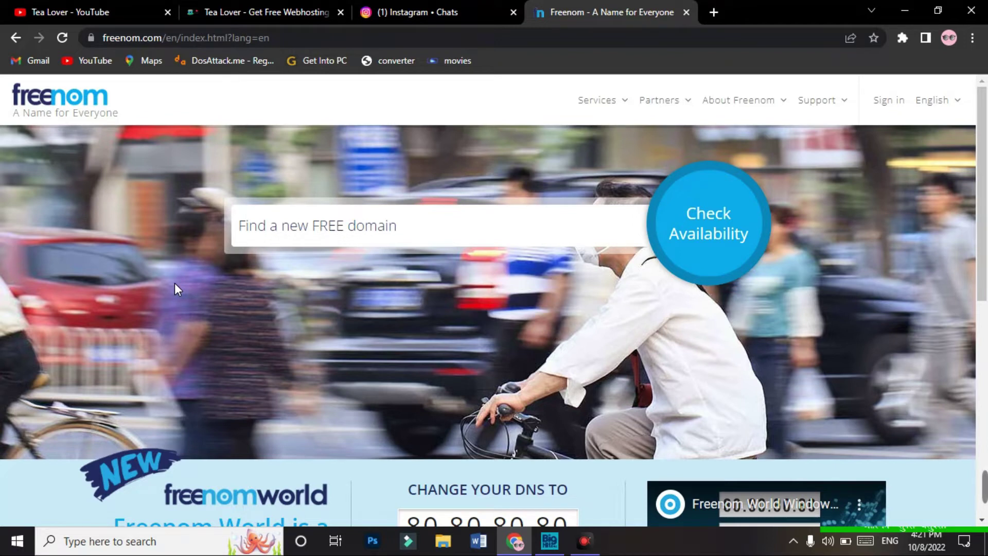
left_click(93, 12)
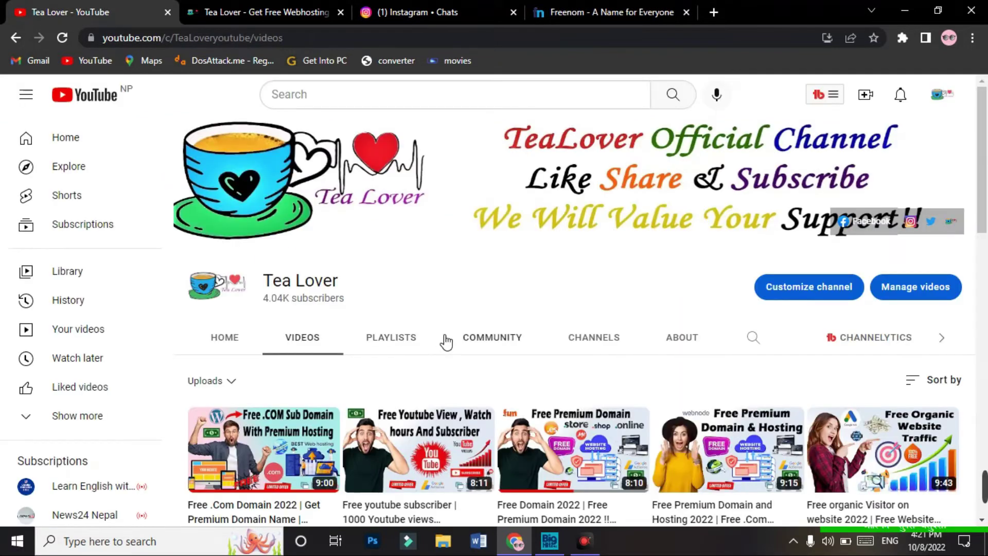
scroll(451, 399, "down", 7)
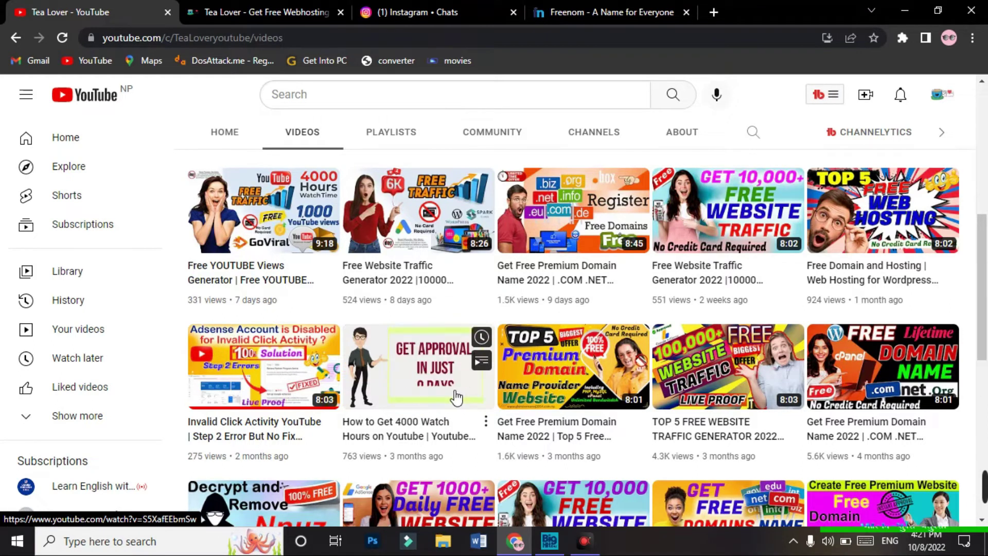
left_click(592, 12)
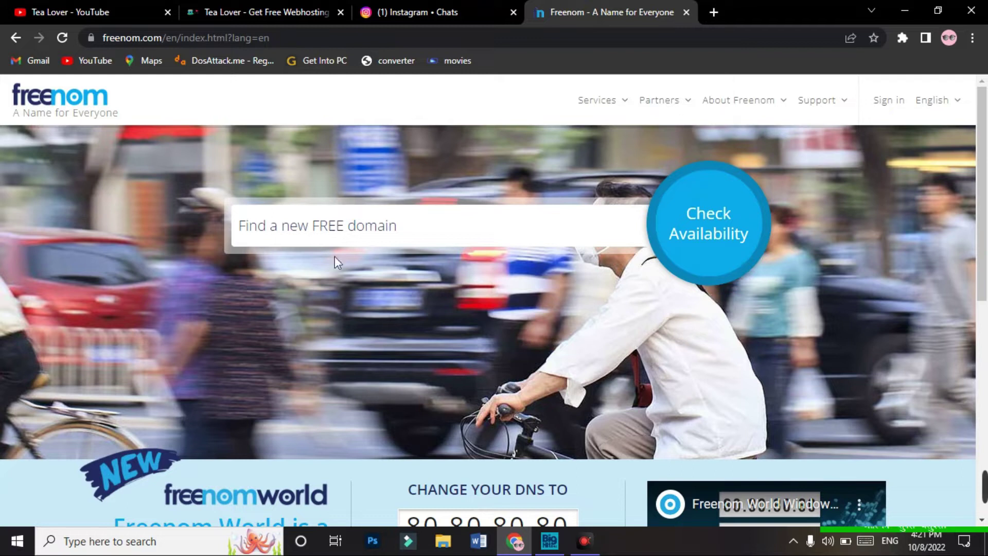
left_click(889, 100)
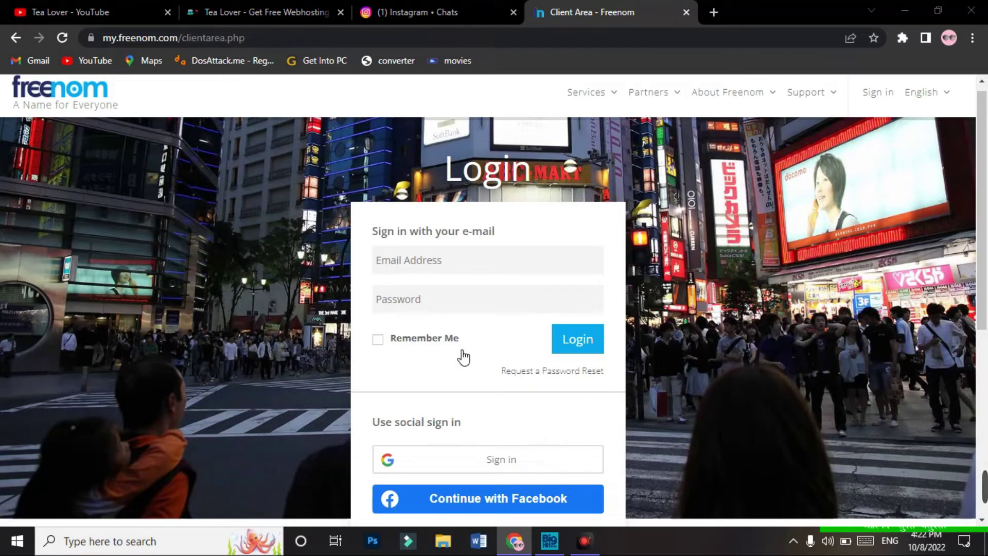
Sign in to Freenom with Google, choosing the account in the Google Accounts popup
scroll(510, 455, "down", 2)
scroll(984, 238, "up", 1)
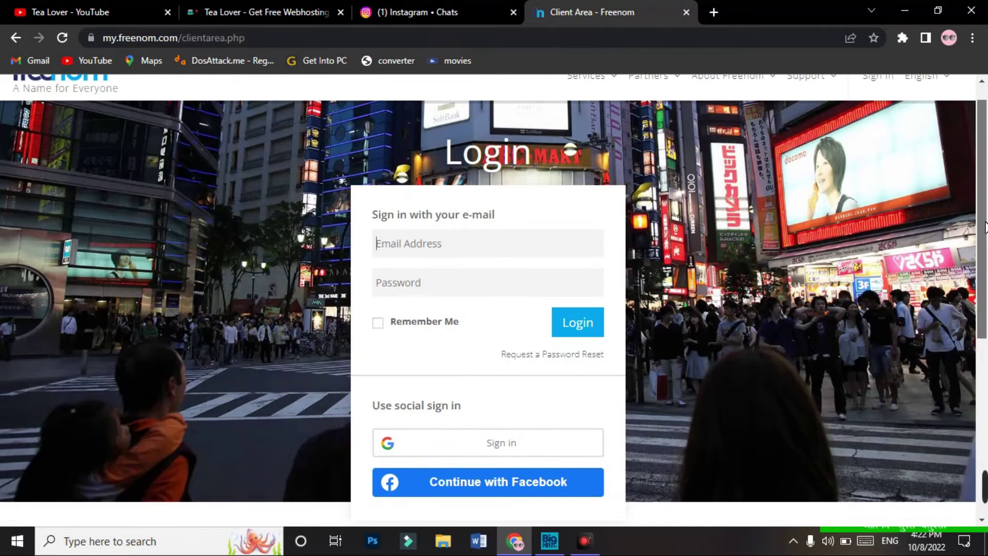
left_click(528, 446)
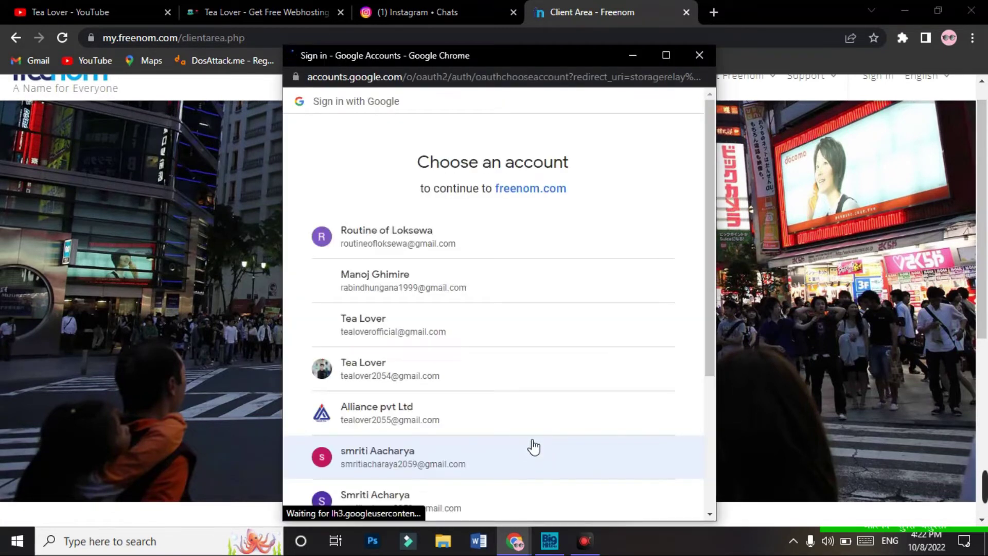
left_click_drag(514, 55, 532, 346)
left_click(471, 535)
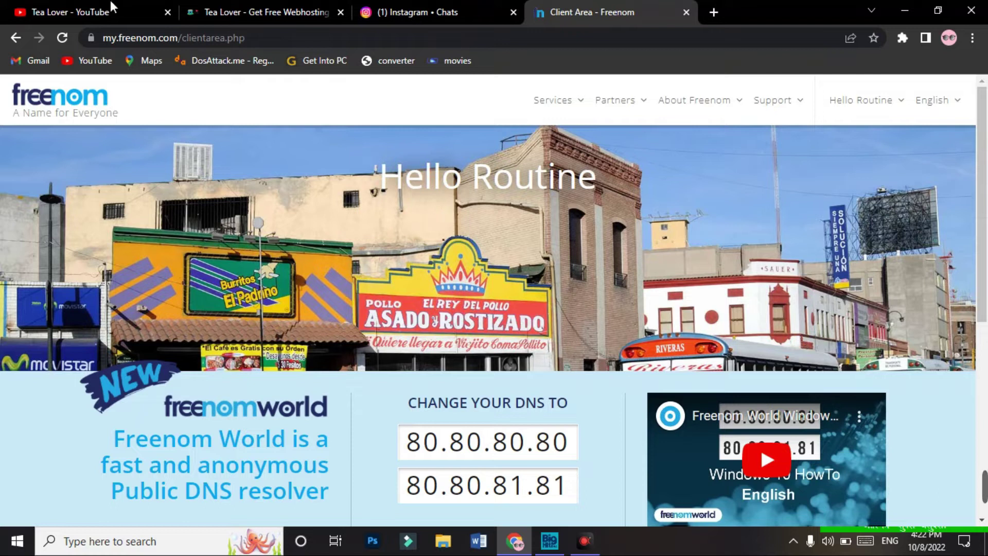
scroll(525, 208, "down", 7)
Go to Register a New Domain and check availability of tealoverofficial
scroll(531, 204, "up", 7)
left_click(842, 200)
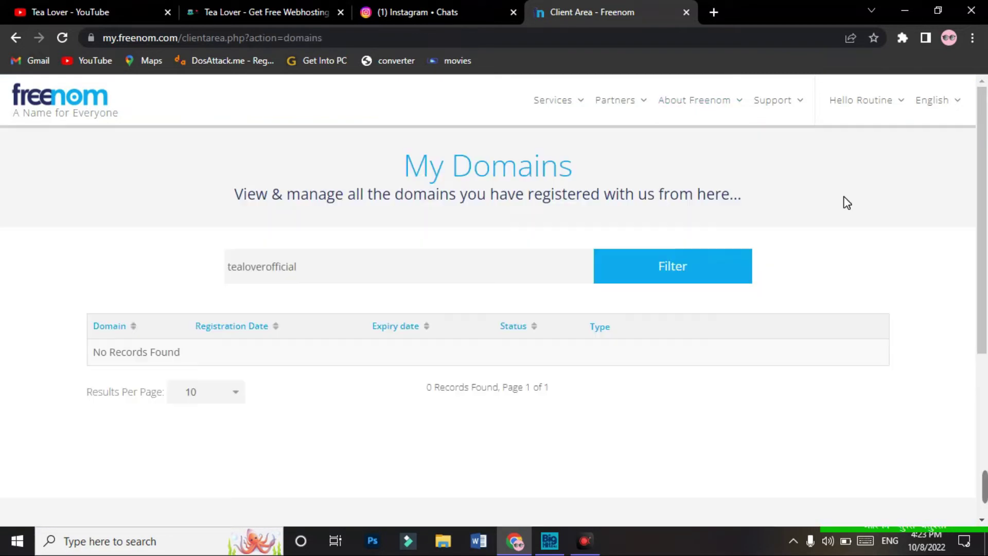
left_click(541, 101)
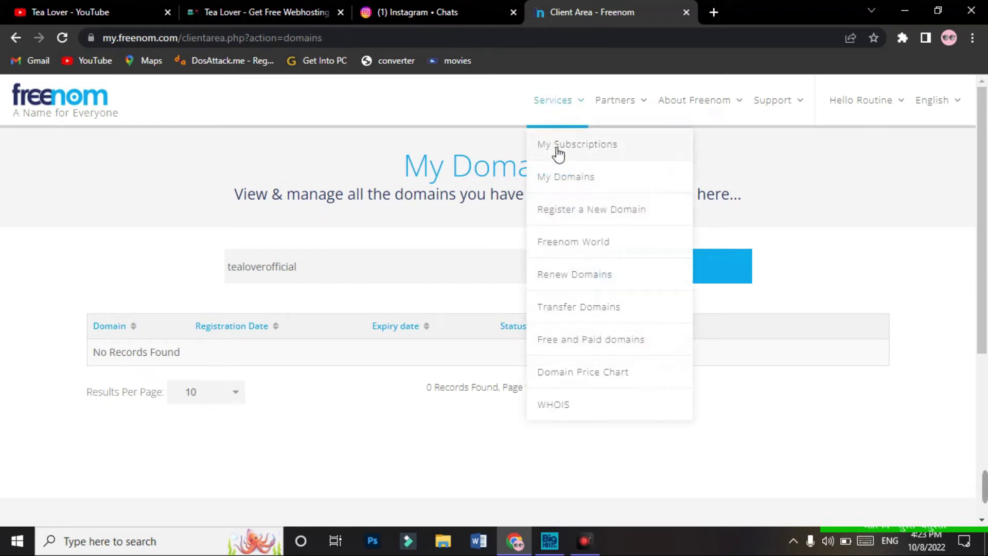
left_click(579, 222)
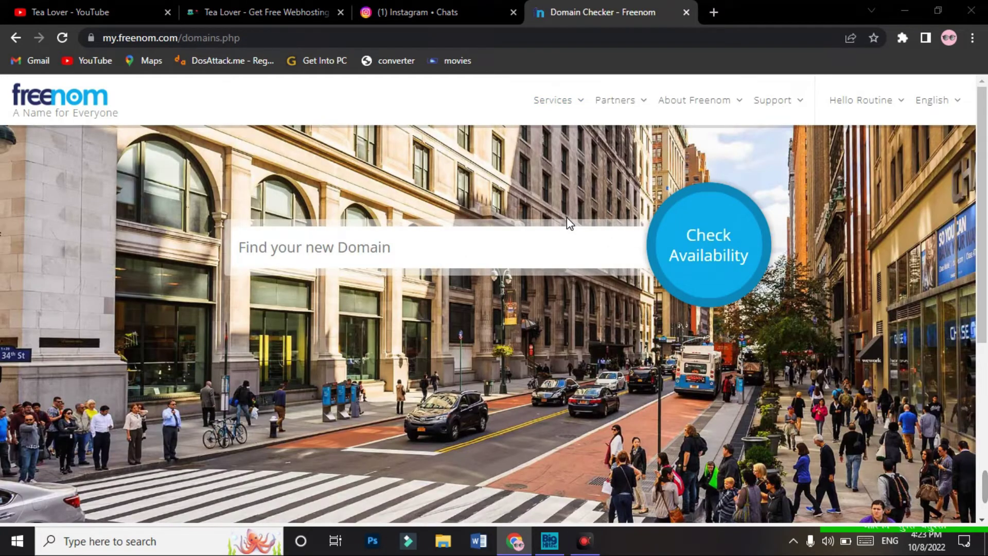
left_click(531, 247)
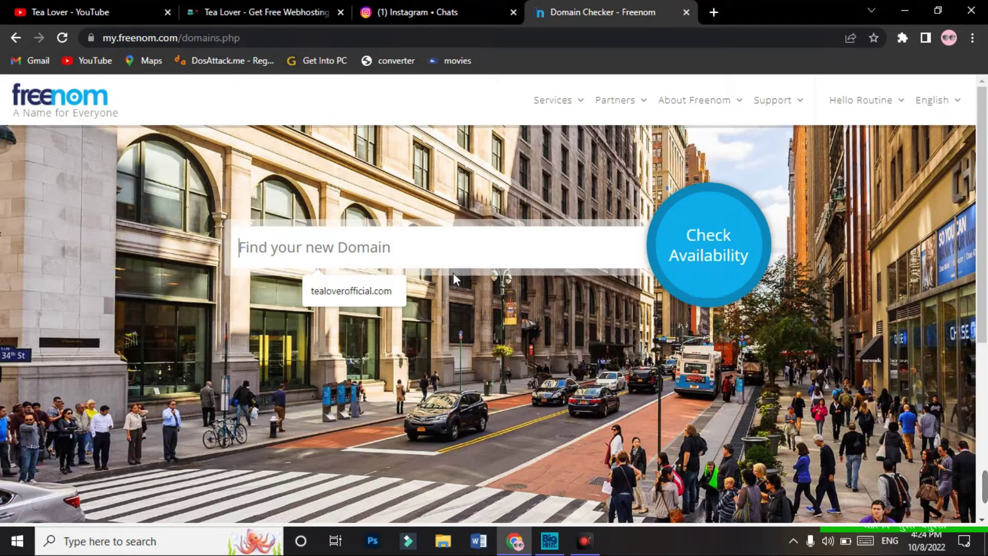
left_click(394, 293)
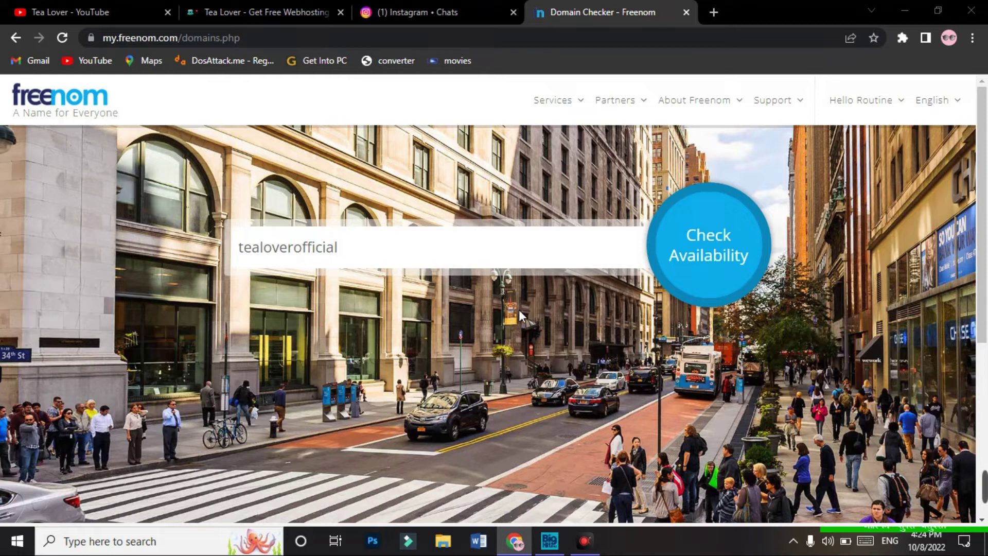
left_click(707, 269)
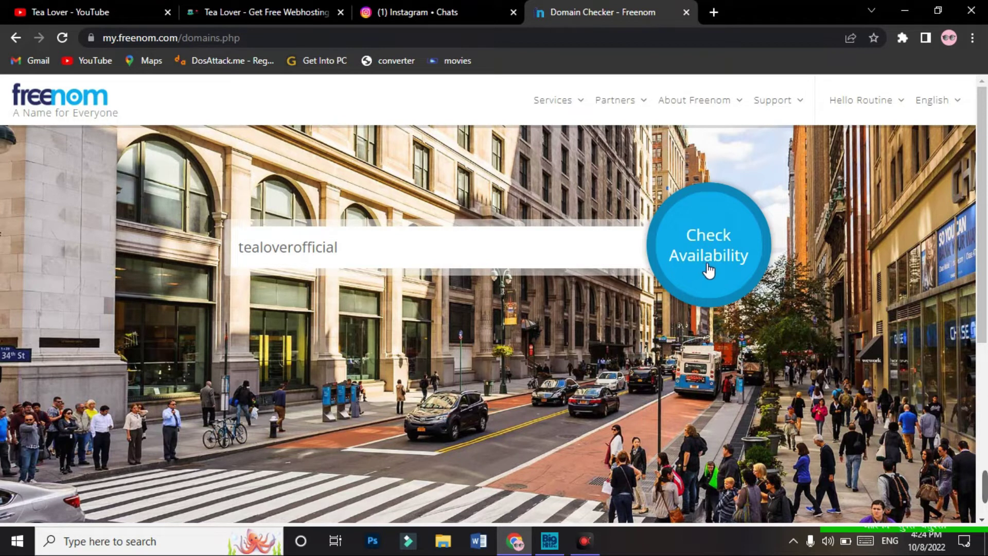
left_click_drag(103, 124, 927, 388)
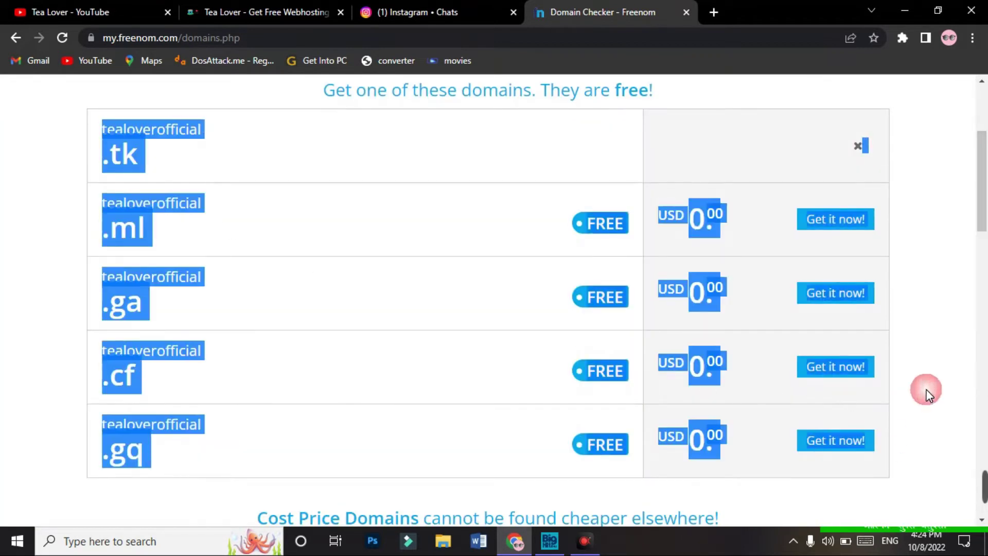
Add the free .ml, .ga, .cf and .gq tealoverofficial domains to the cart
left_click(921, 390)
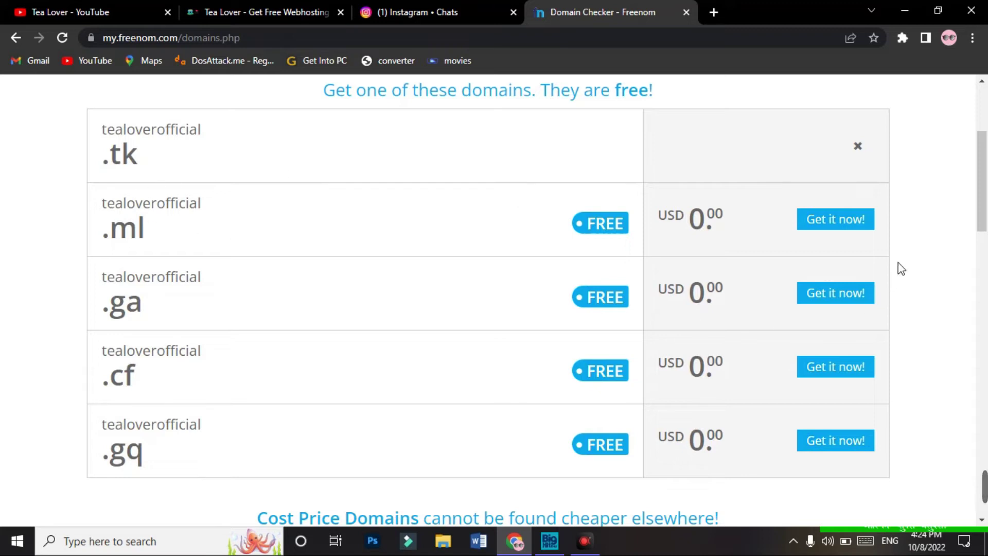
left_click(857, 226)
left_click(858, 297)
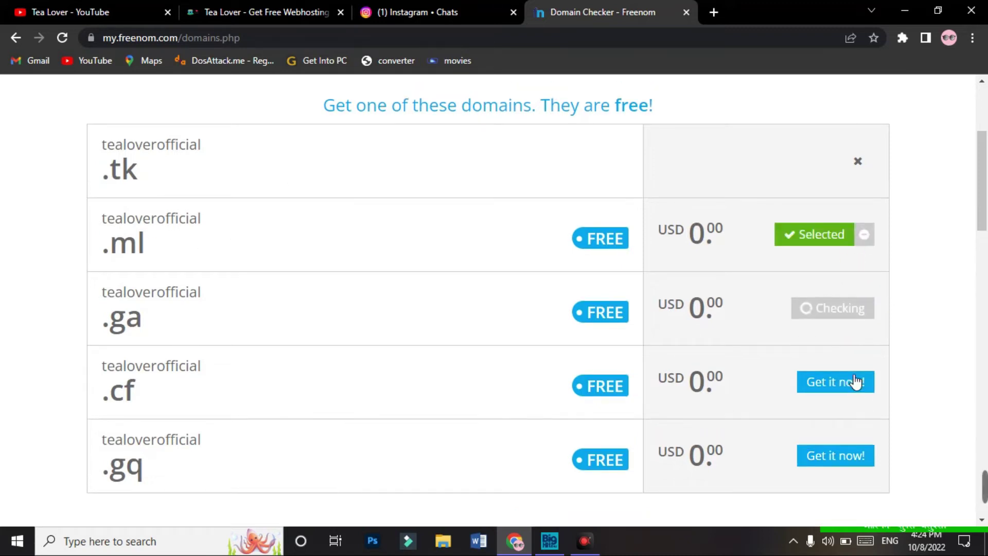
left_click(851, 379)
left_click(843, 457)
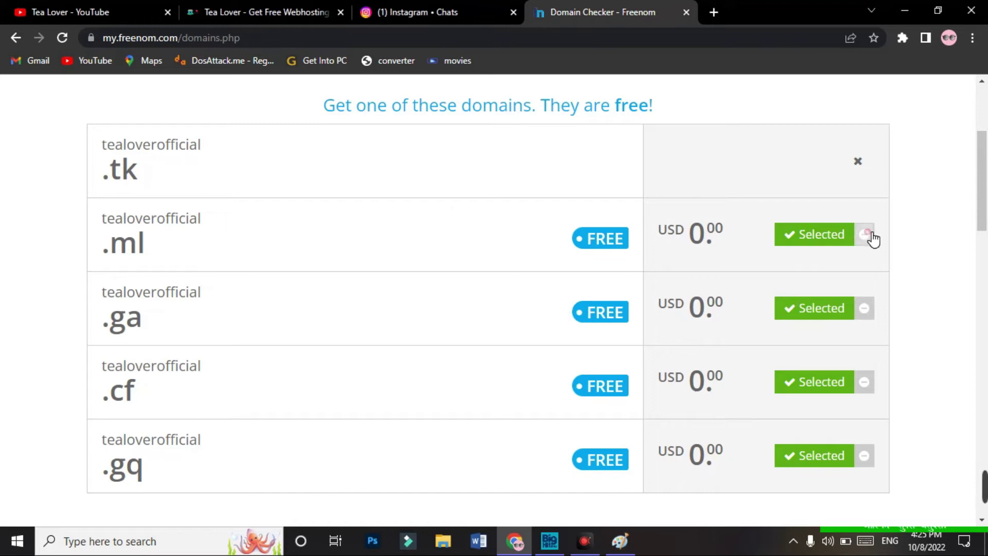
Remove .ga, .cf and .ml from the cart, leaving only tealoverofficial.gq
left_click(866, 307)
left_click(866, 382)
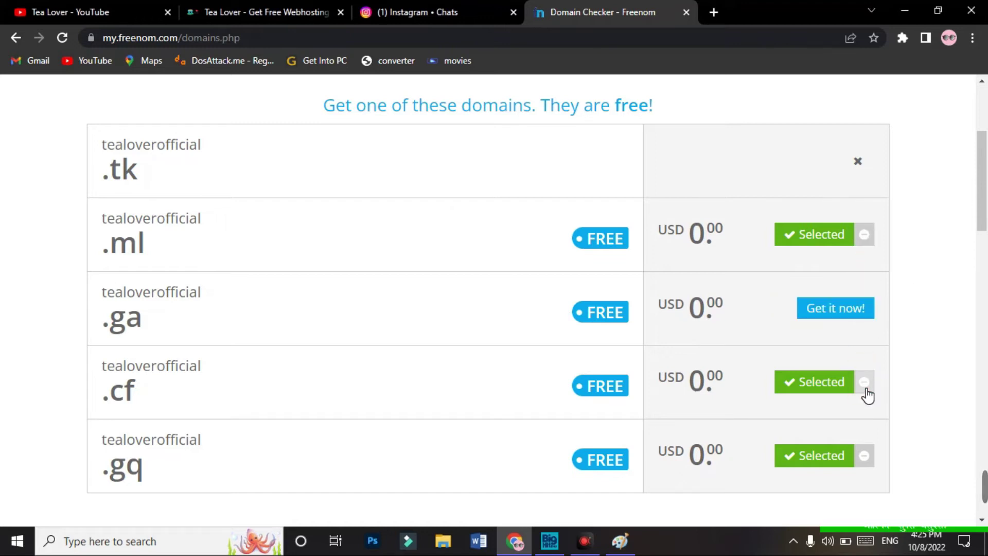
left_click(867, 236)
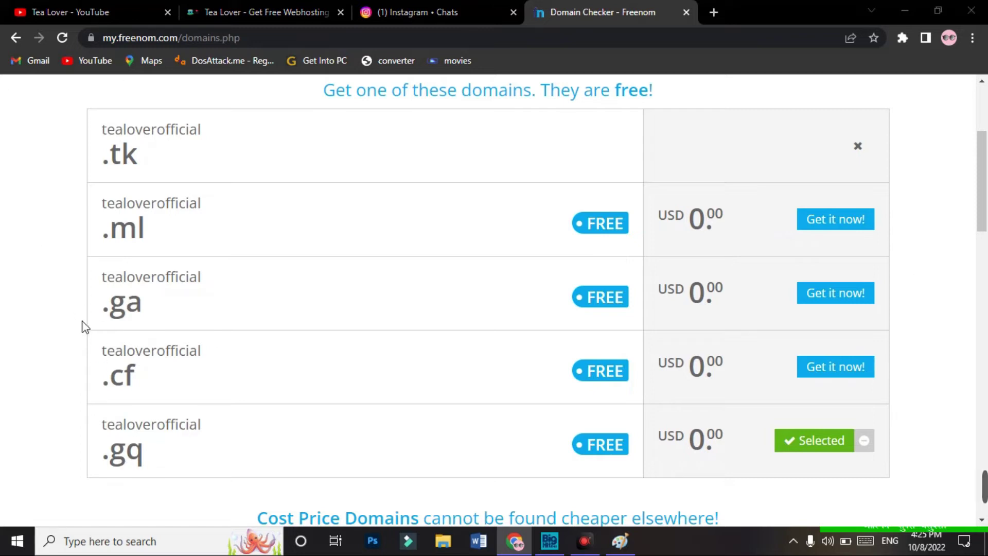
left_click(143, 355)
left_click_drag(106, 453, 135, 466)
left_click(173, 471)
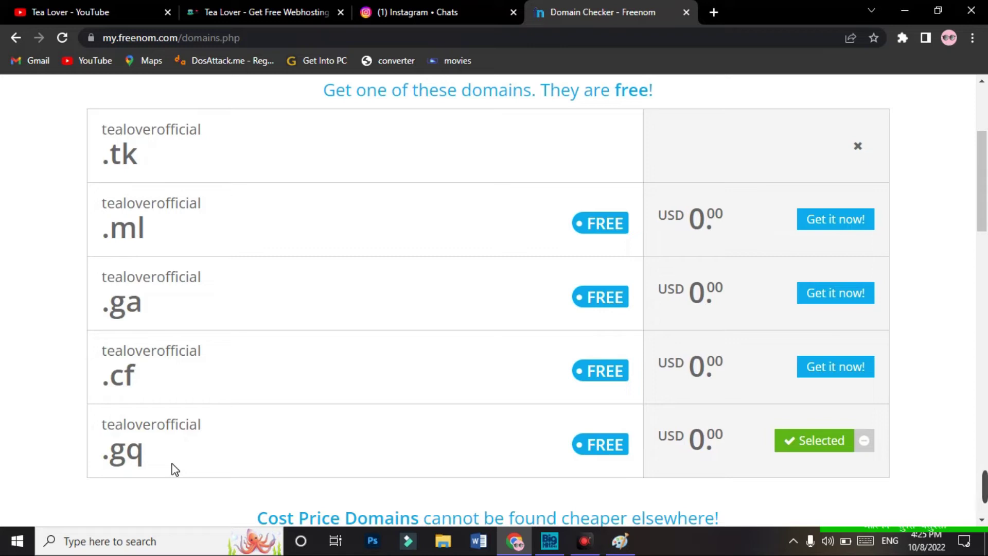
scroll(922, 399, "down", 1)
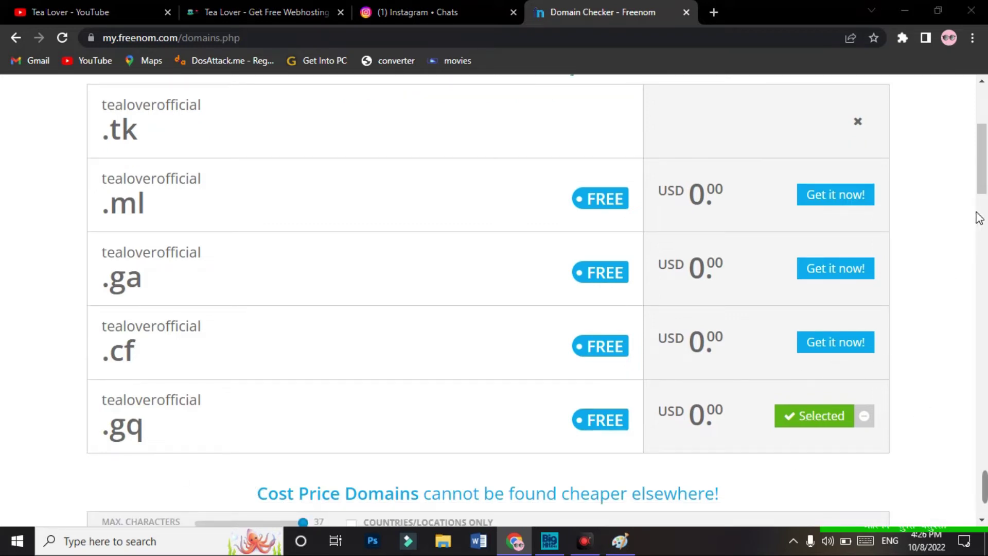
left_click_drag(982, 177, 984, 155)
left_click(763, 172)
left_click_drag(713, 178, 786, 207)
left_click(726, 180)
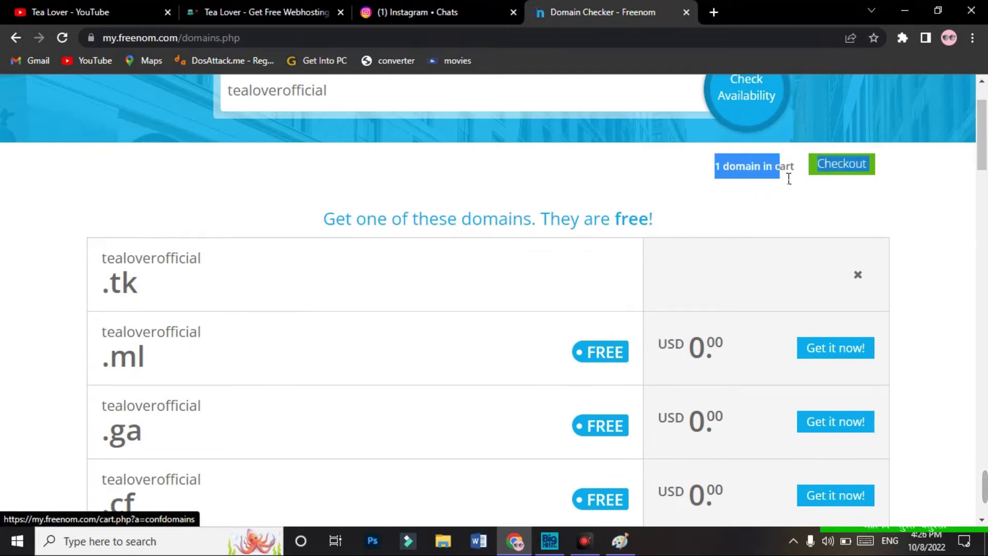
mouse_move(983, 164)
left_mouse_down()
mouse_move(984, 203)
mouse_move(986, 170)
left_mouse_up()
Remove the re-added .cf domain and check out with only tealoverofficial.gq
left_click(827, 249)
scroll(821, 159, "up", 2)
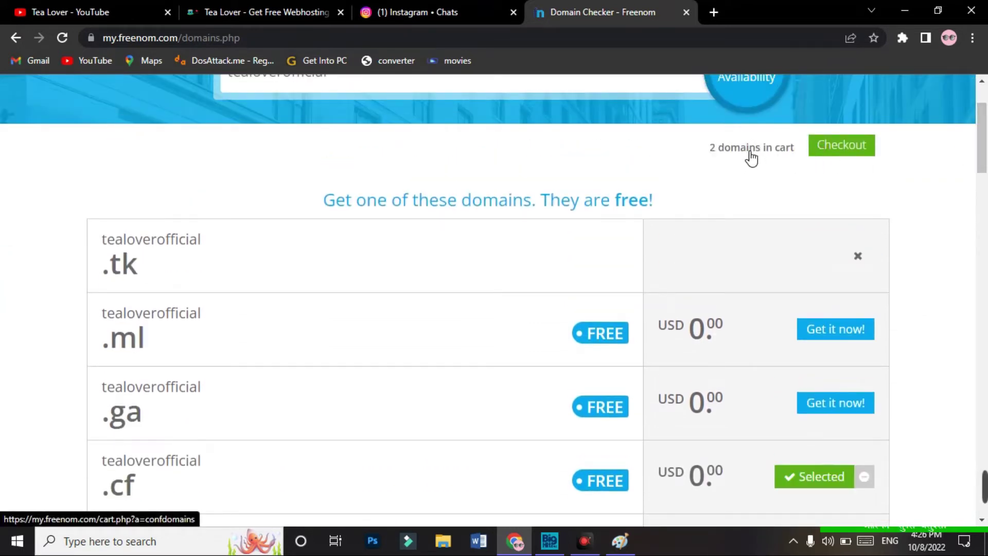
left_click(781, 153)
scroll(891, 310, "down", 4)
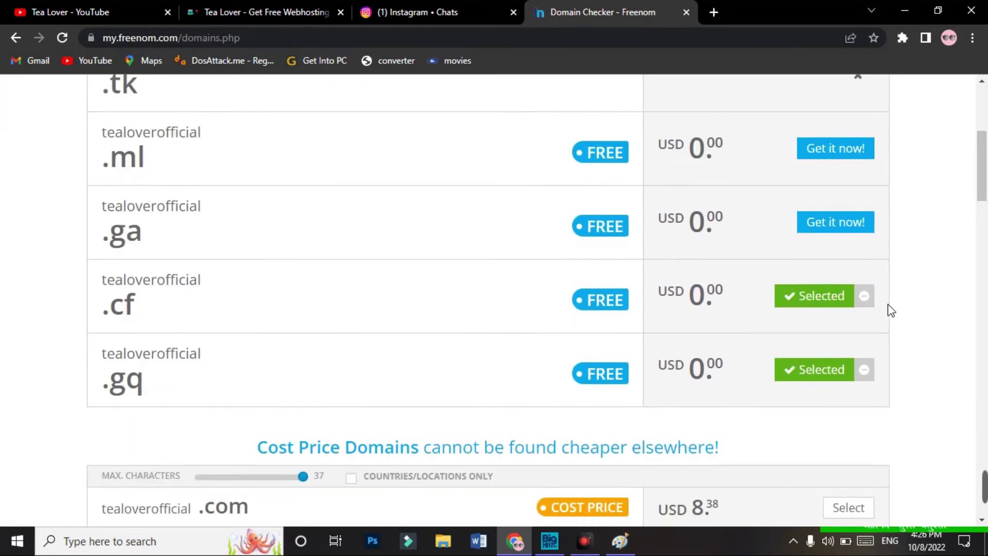
left_click(868, 299)
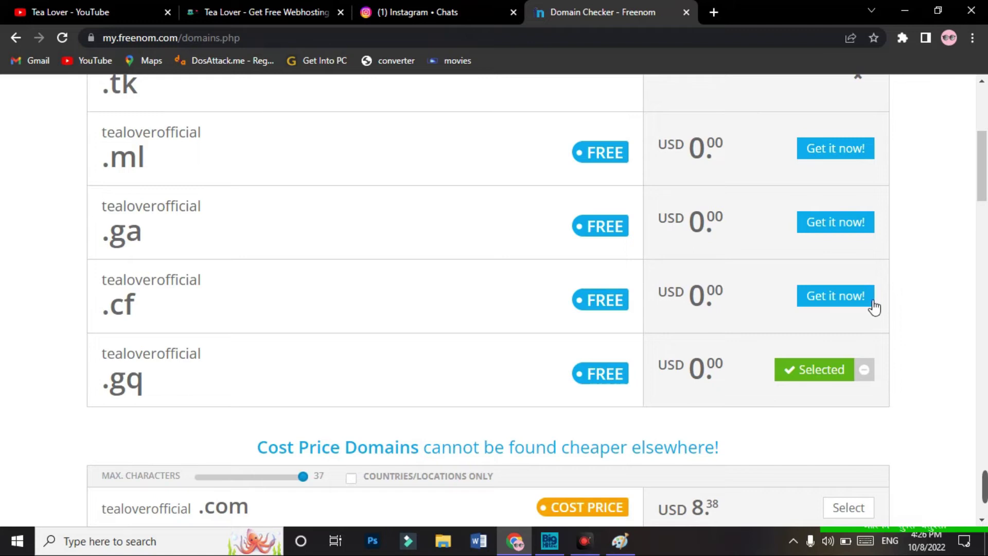
left_click_drag(103, 356, 181, 393)
left_click(157, 390)
left_click_drag(983, 181, 985, 220)
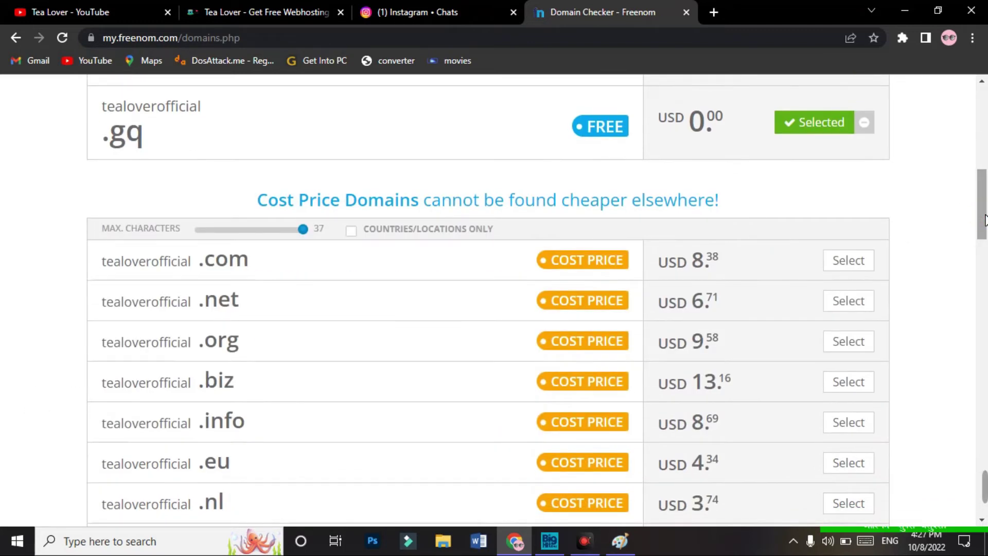
scroll(934, 193, "up", 10)
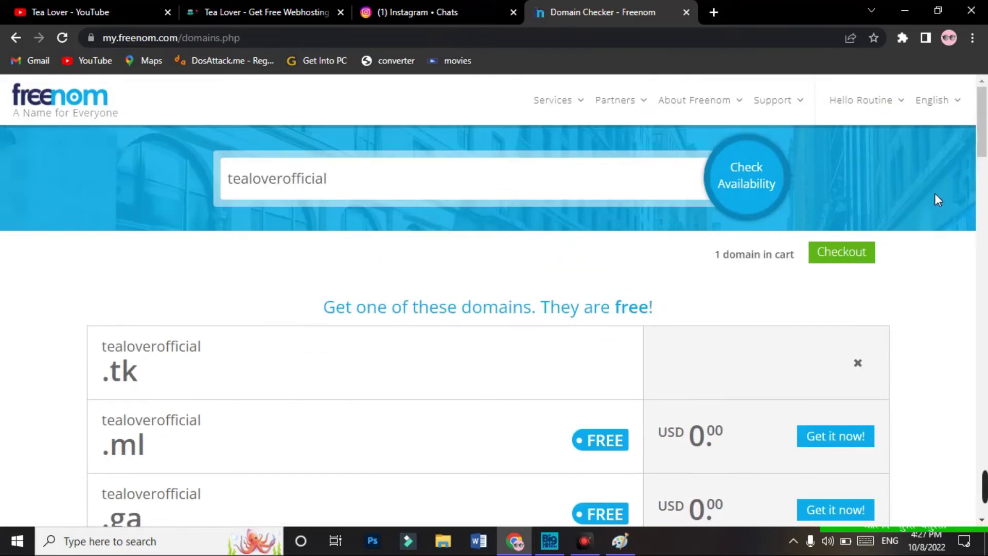
left_click(854, 256)
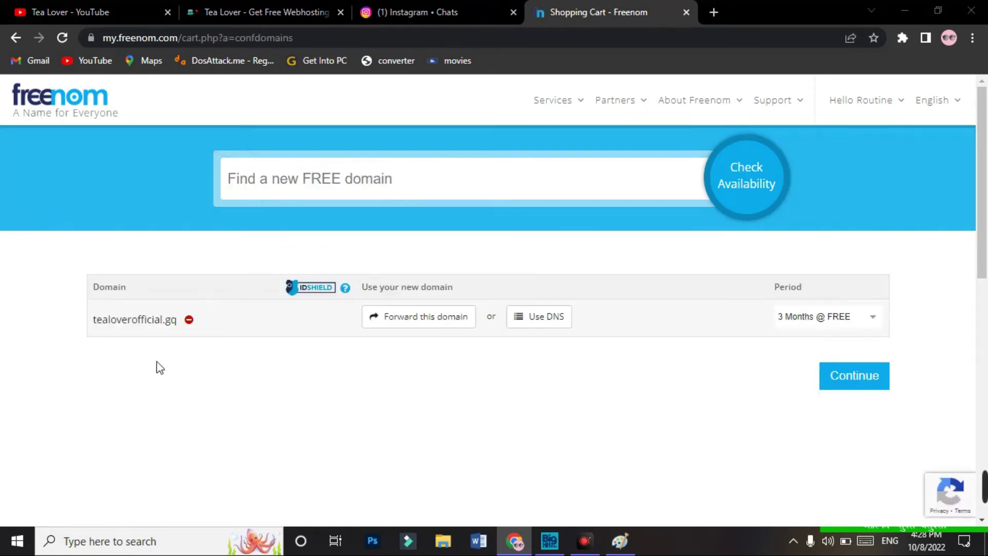
Choose Use DNS for tealoverofficial.gq, set the period to 12 Months @ FREE, and continue
left_click_drag(90, 322, 154, 325)
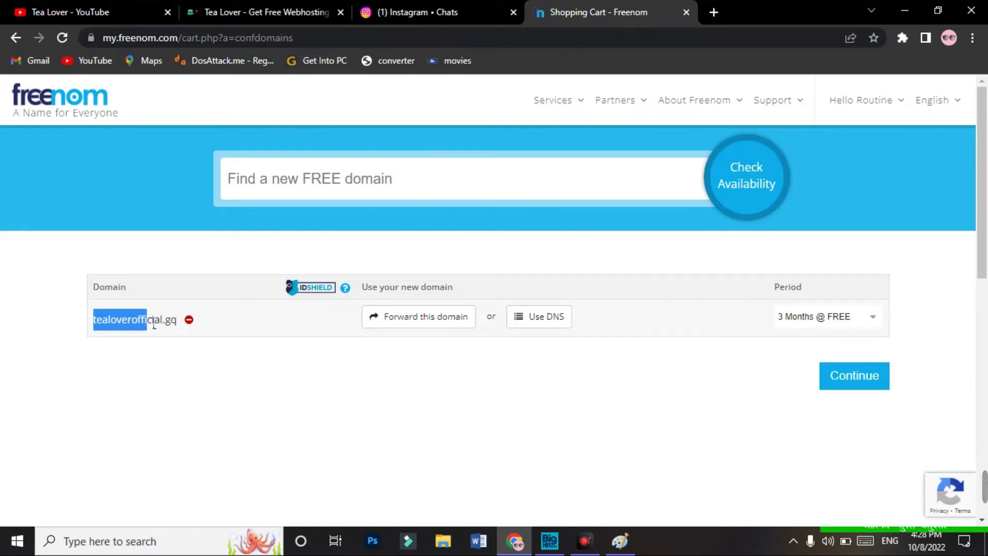
left_click(155, 412)
left_click_drag(91, 324, 176, 327)
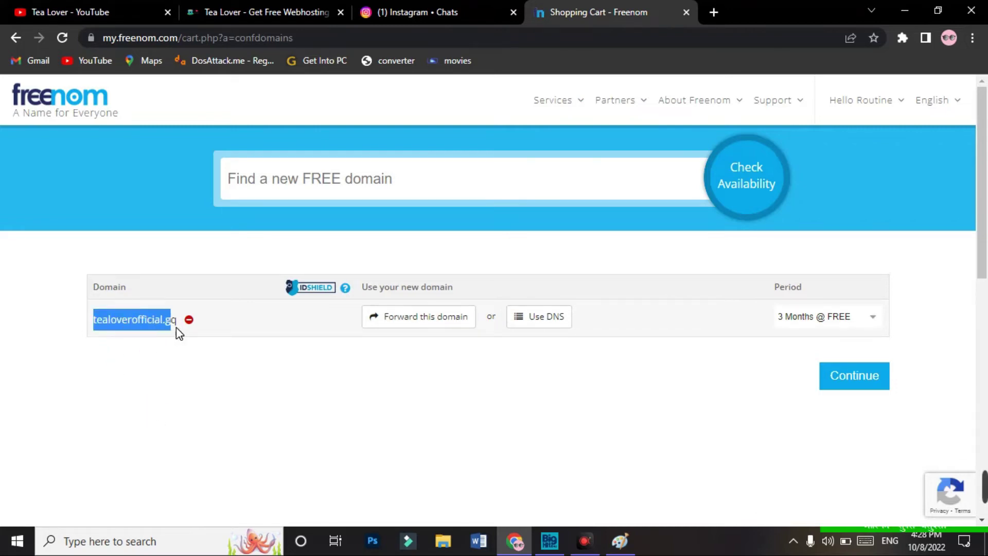
left_click(184, 367)
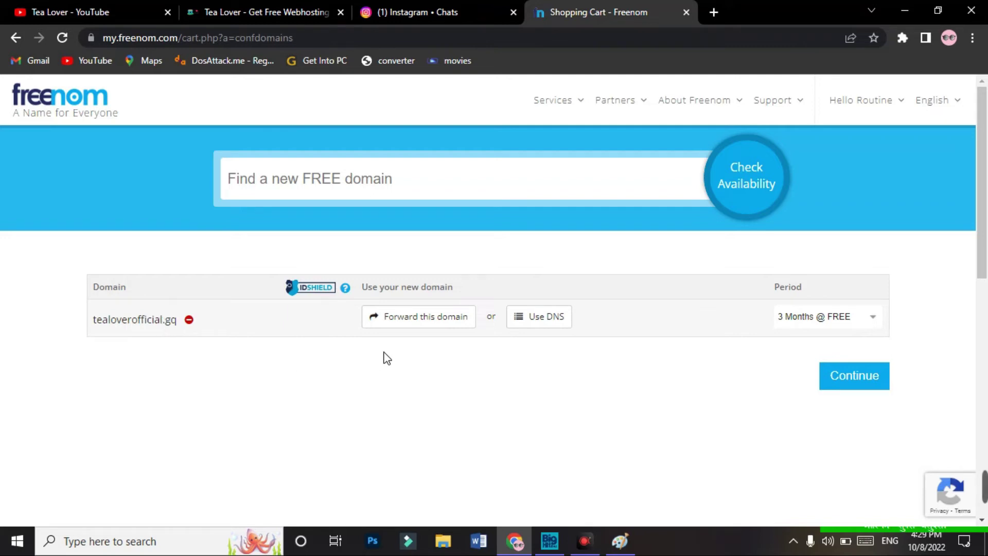
left_click(539, 316)
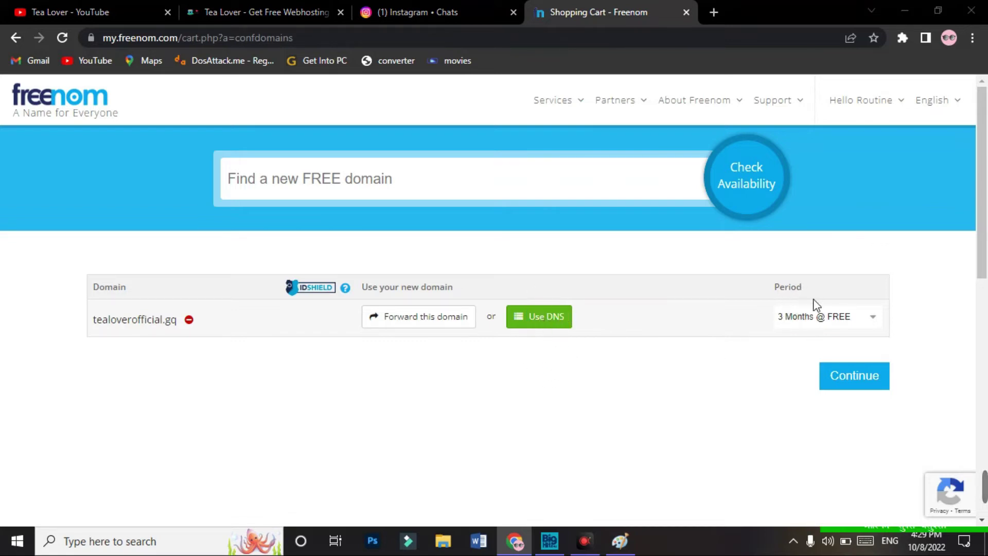
left_click(807, 317)
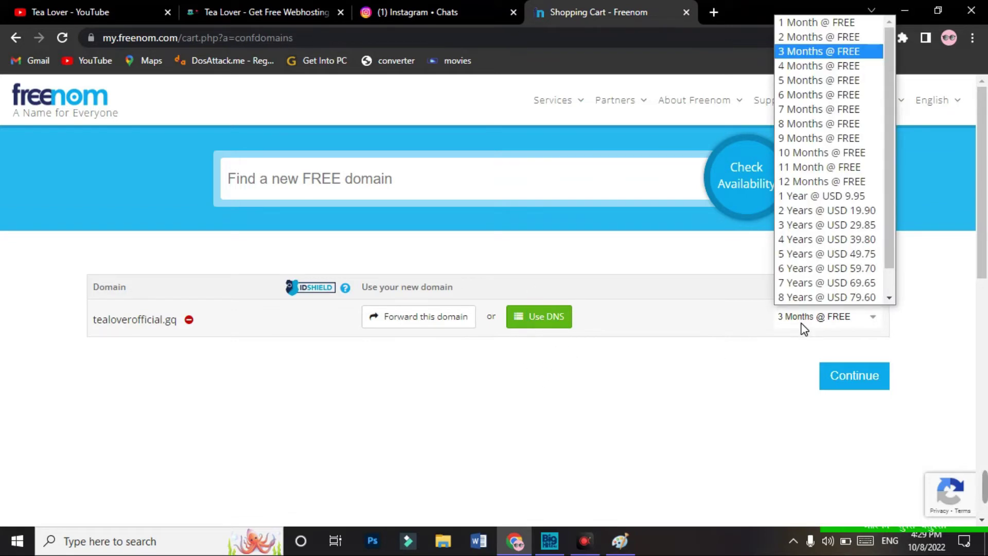
left_click(817, 180)
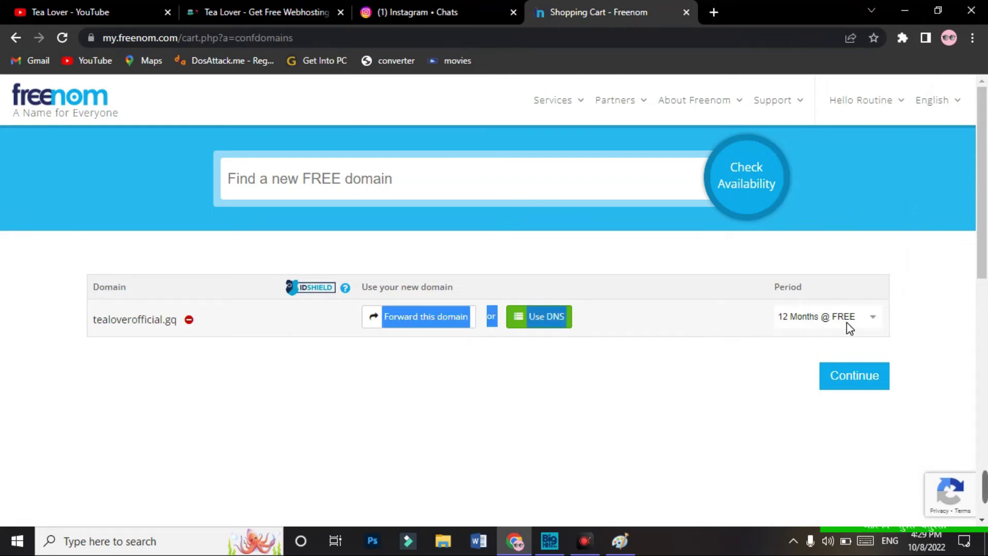
left_click(868, 383)
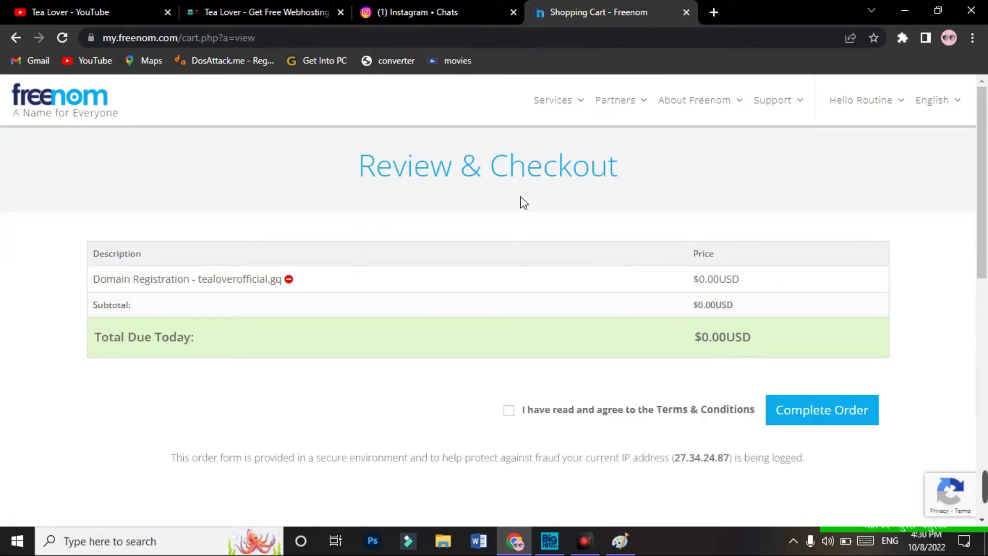
Agree to the Terms & Conditions and complete the $0.00 USD order for tealoverofficial.gq
left_click_drag(335, 172, 677, 177)
left_click(677, 175)
left_click(509, 410)
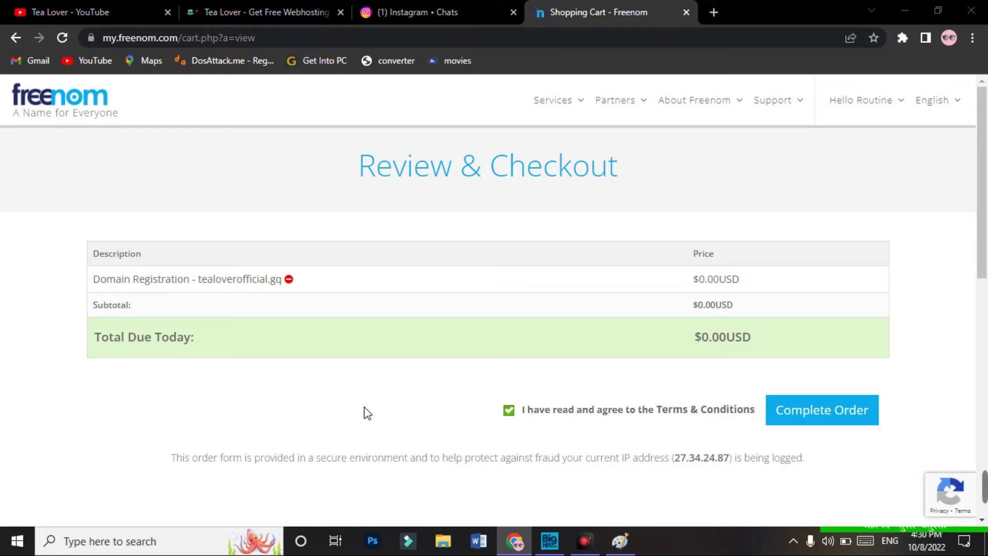
left_click_drag(688, 337, 757, 341)
left_click(773, 335)
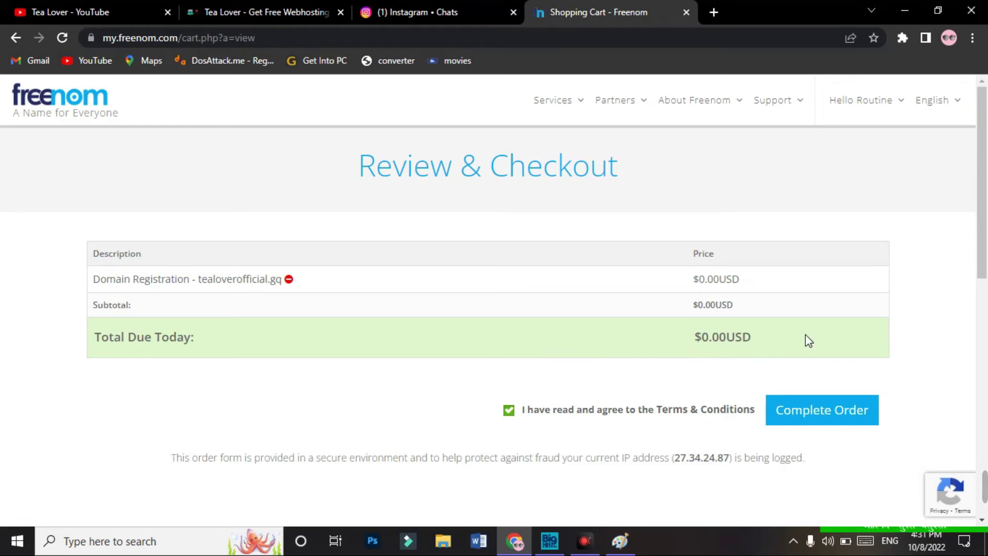
left_click(824, 412)
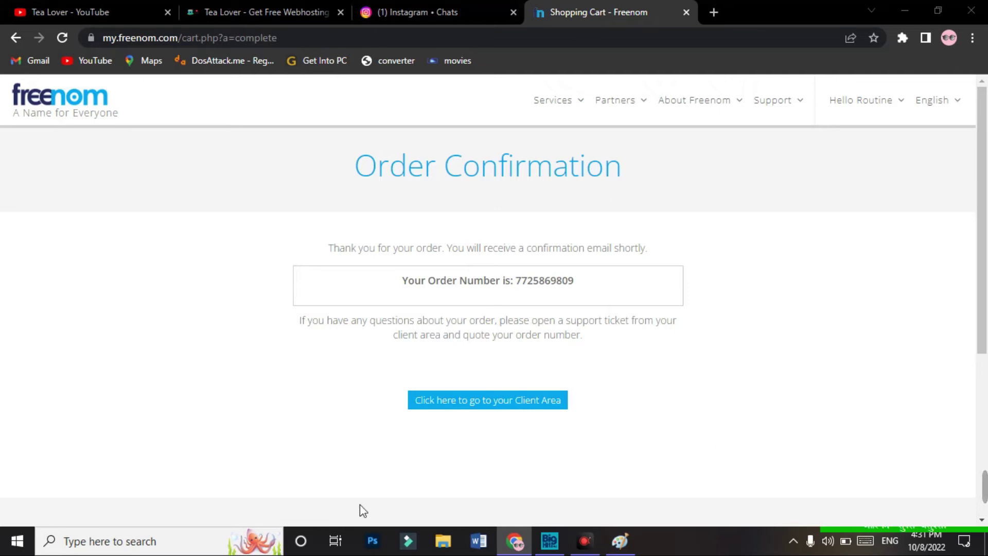
From the client area's Services > My Domains, manage the free tealoverofficial.gq domain
left_click(503, 404)
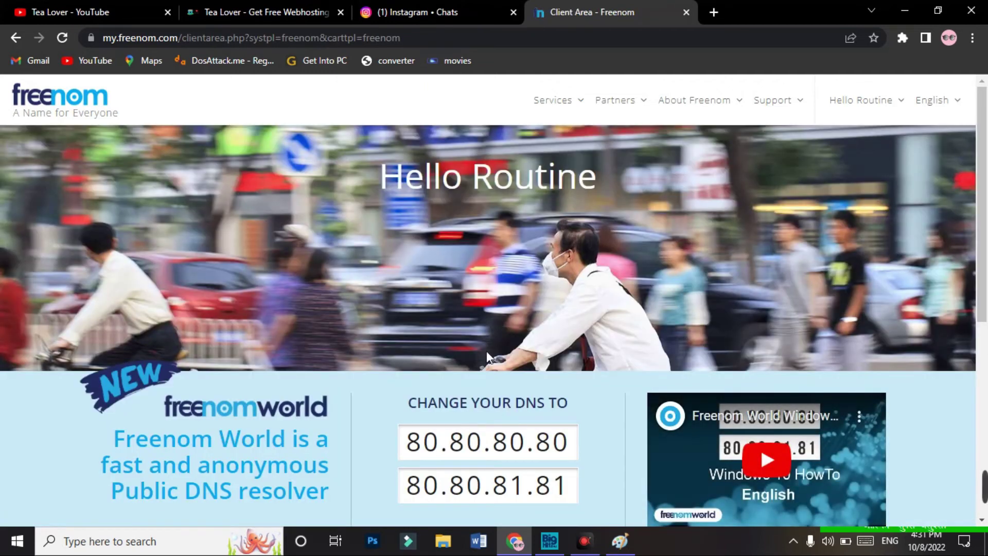
scroll(483, 360, "down", 6)
scroll(515, 283, "up", 6)
mouse_move(577, 98)
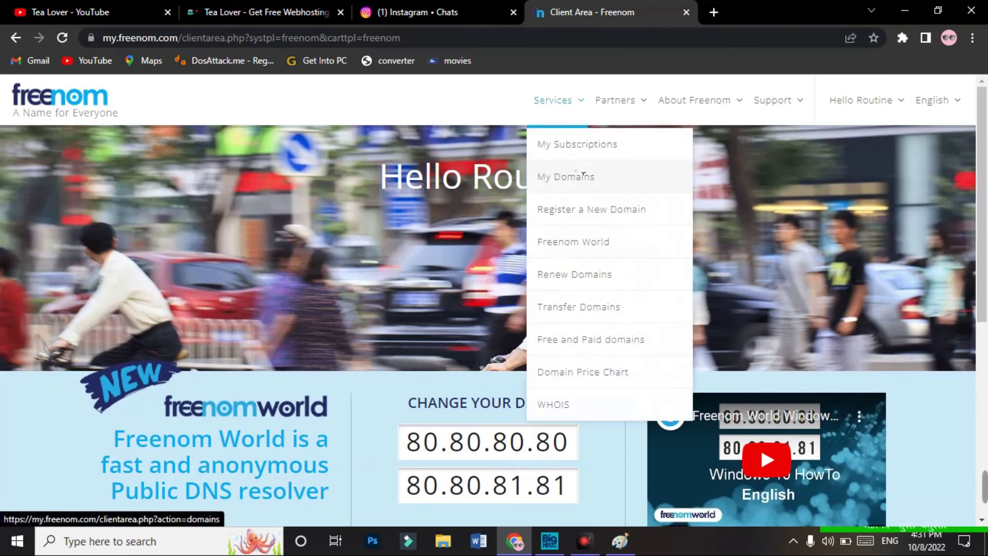
left_click(561, 174)
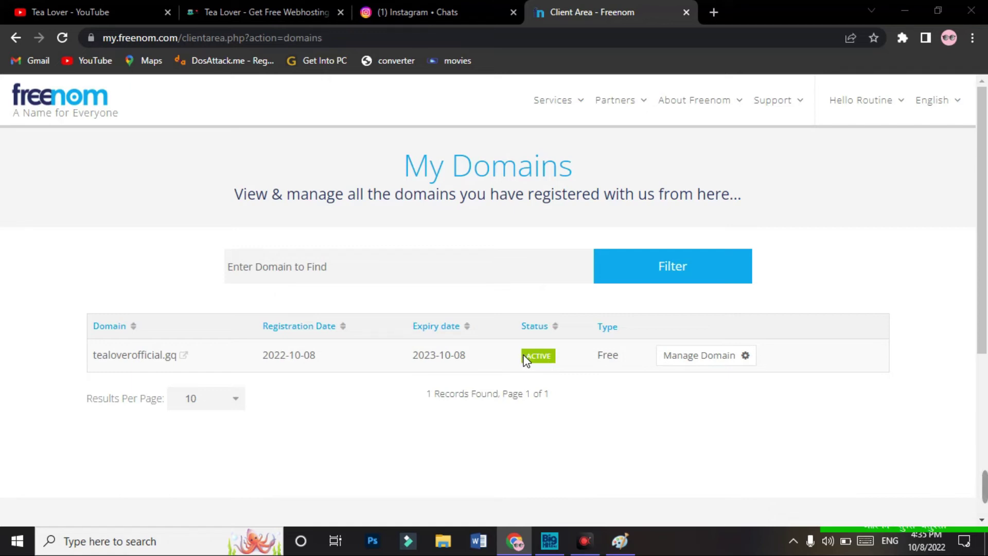
double_click(603, 357)
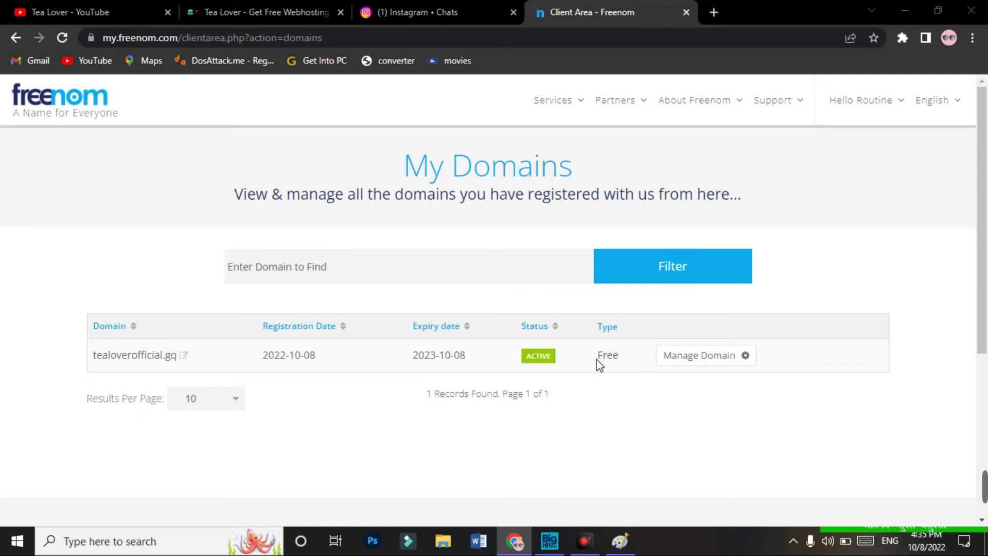
left_click(620, 390)
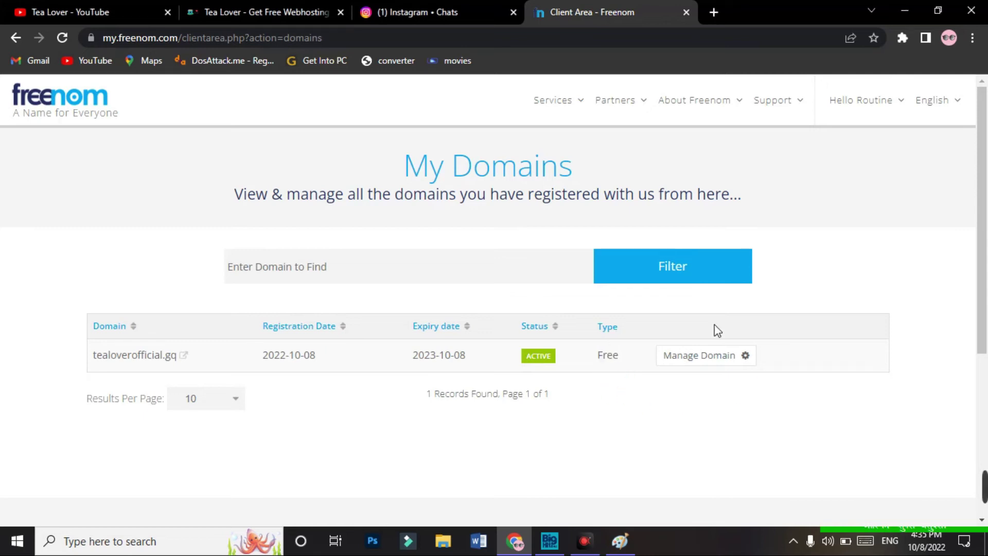
left_click(749, 361)
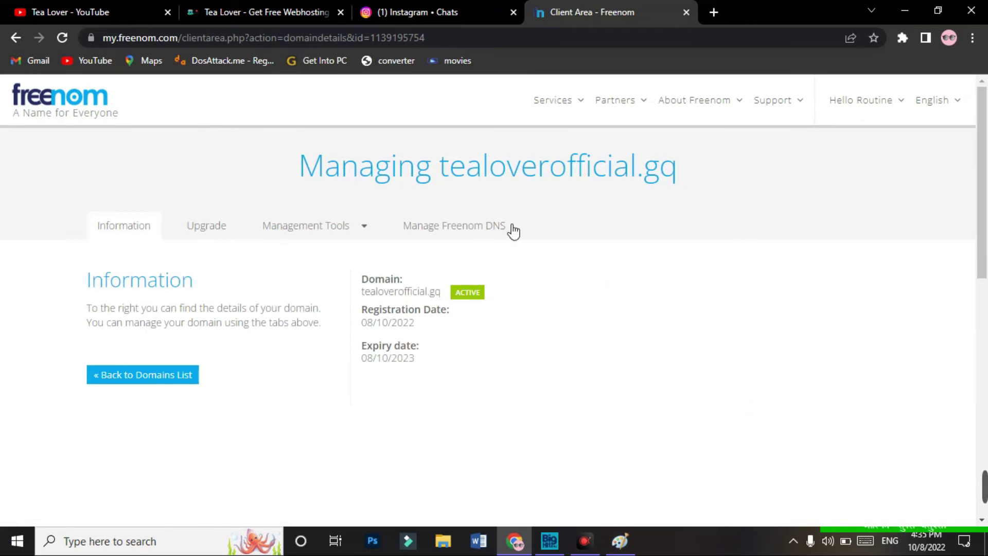
Open the Nameservers settings for tealoverofficial.gq under Management Tools
left_click(315, 230)
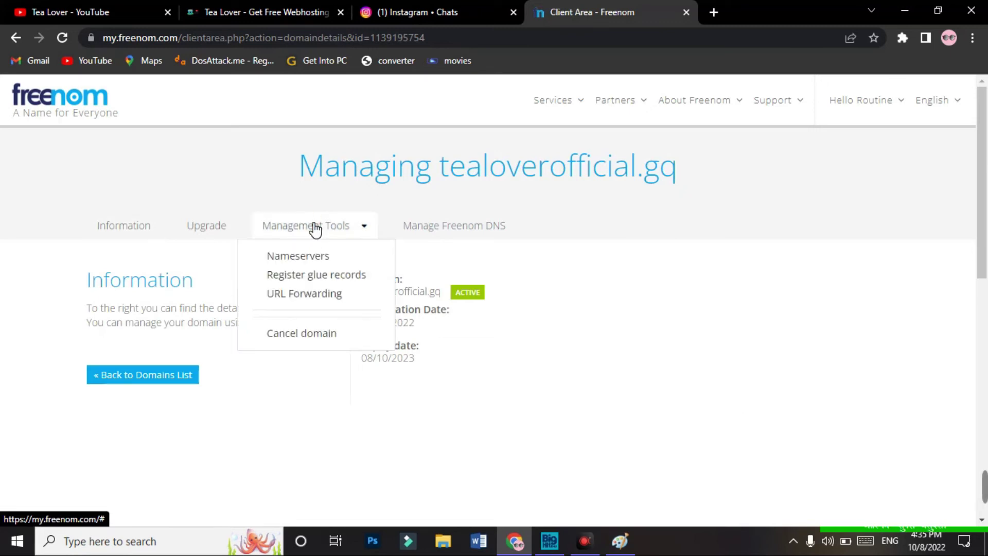
left_click(311, 254)
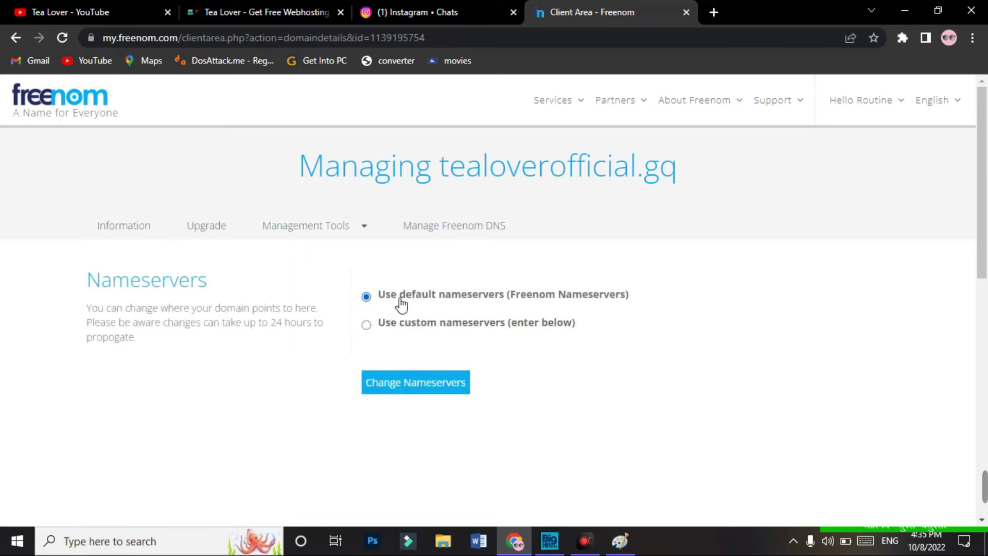
left_click_drag(386, 296, 629, 297)
left_click(699, 359)
Copy tealoverofficial.gq and load it in a new tab to test whether it works
left_click(716, 13)
left_click(542, 14)
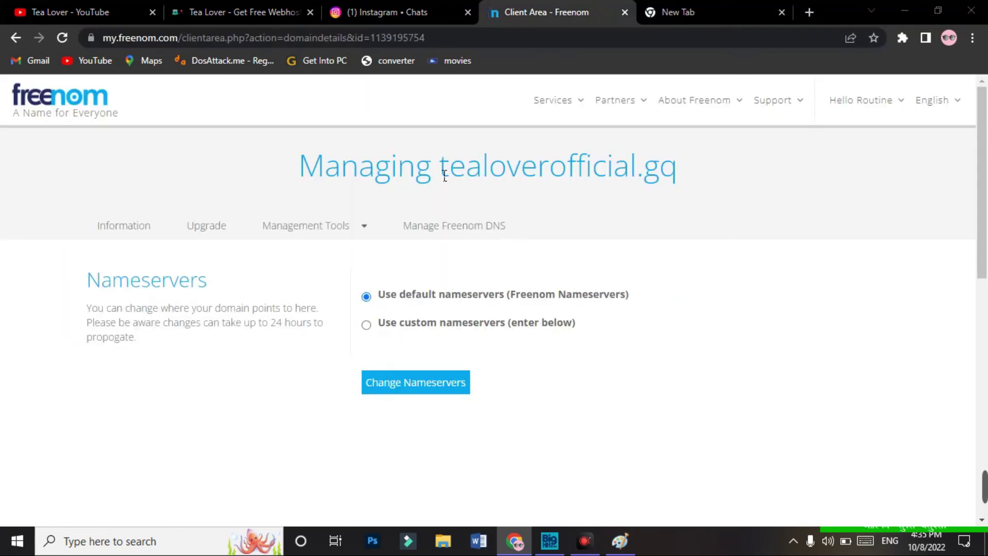
left_click_drag(441, 174, 678, 175)
right_click(658, 176)
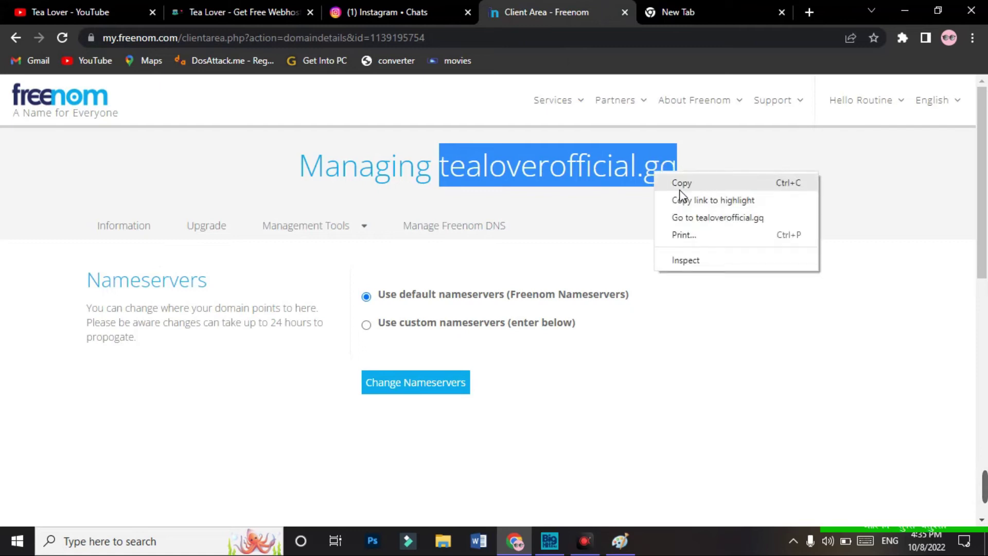
left_click(670, 183)
left_click(693, 16)
key("ctrl+v")
key("Return")
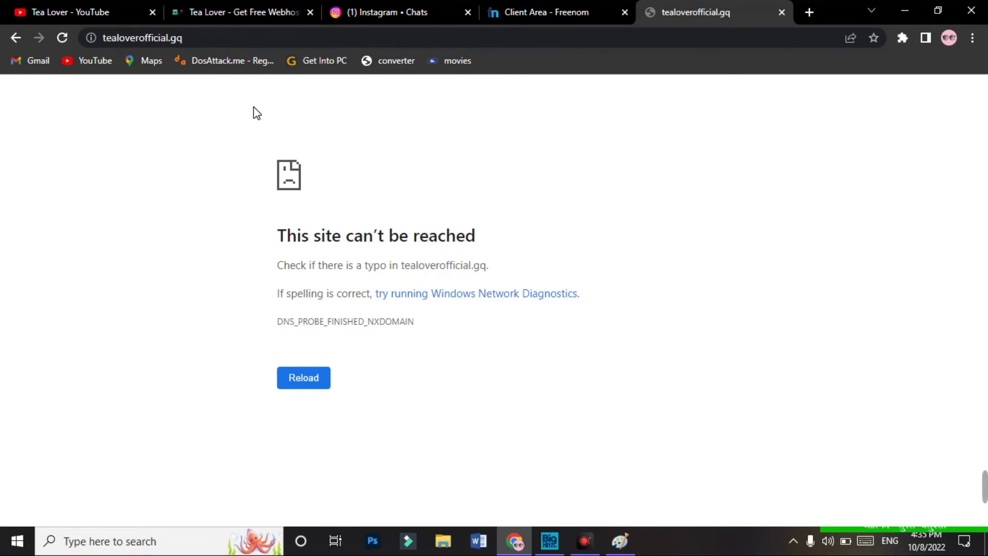
left_click(587, 4)
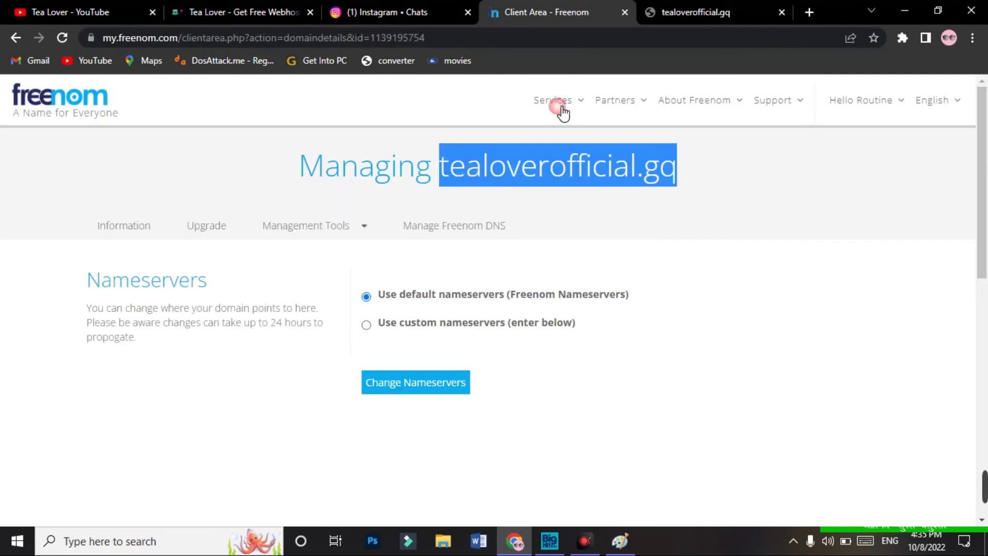
Switch tealoverofficial.gq to Use custom nameservers
left_click(378, 326)
scroll(493, 362, "down", 1)
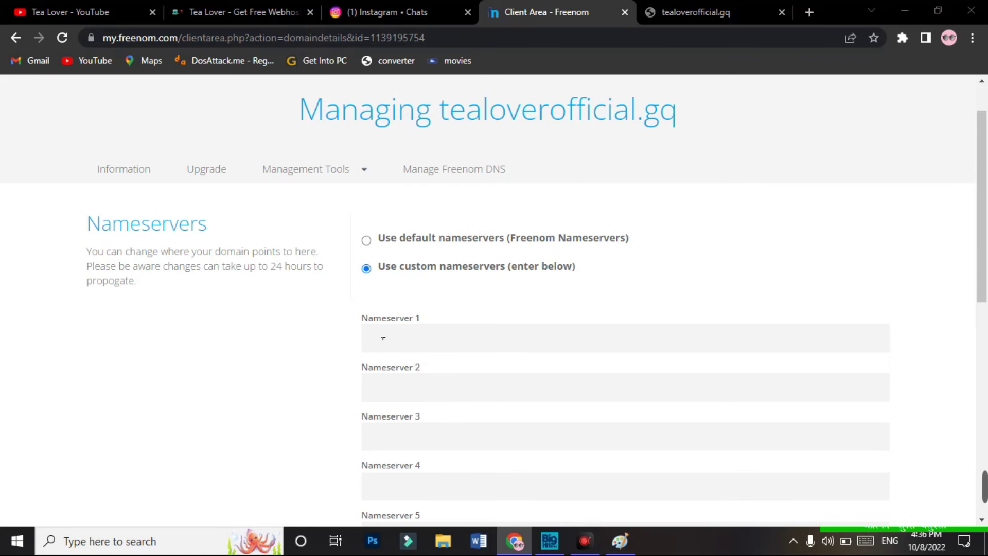
left_click(809, 13)
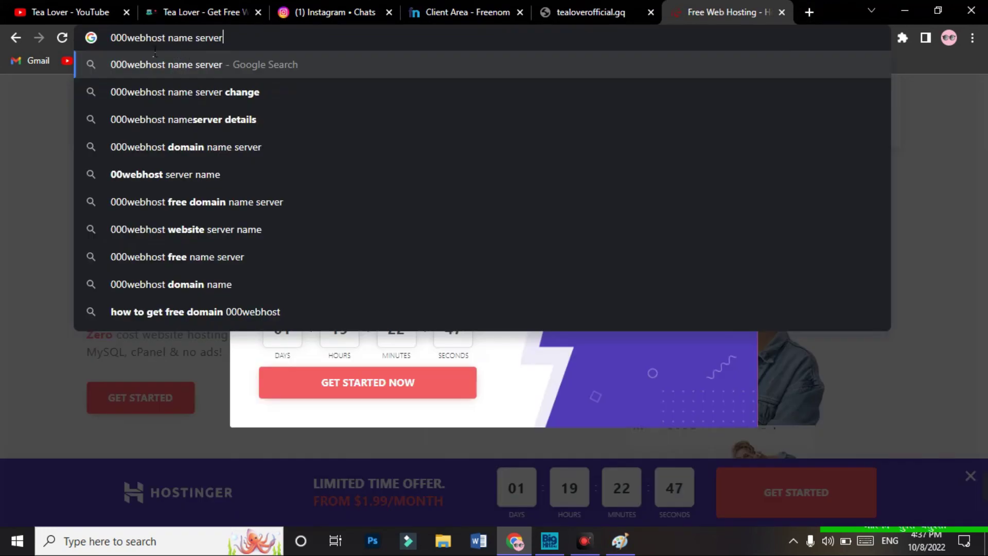
Search Google for '000webhost name server' to find its nameservers
left_click_drag(112, 41, 193, 49)
left_click(194, 48)
key("Return")
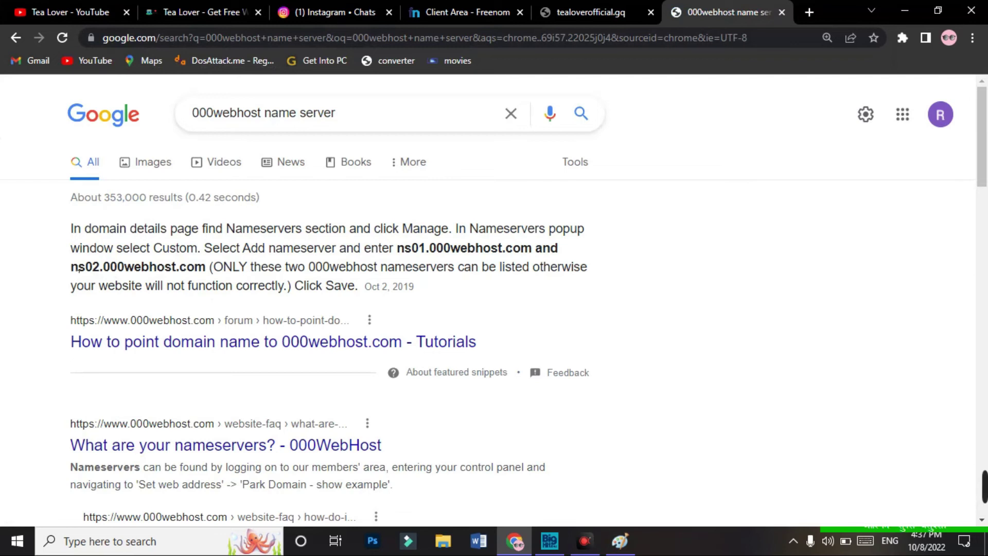
Copy ns02.000webhost.com from the result snippet into Freenom's Nameserver 2 field
left_click_drag(71, 267, 207, 269)
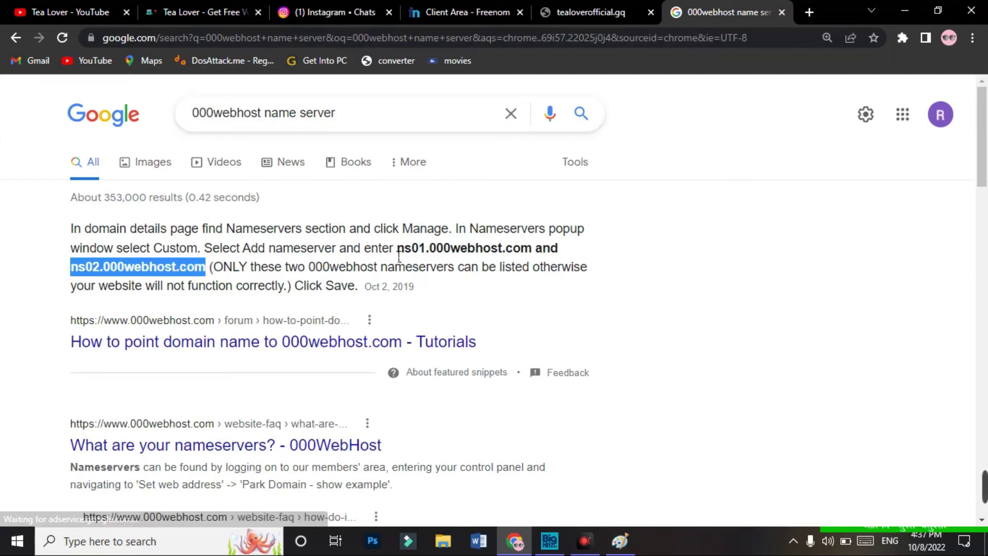
left_click_drag(405, 248, 444, 249)
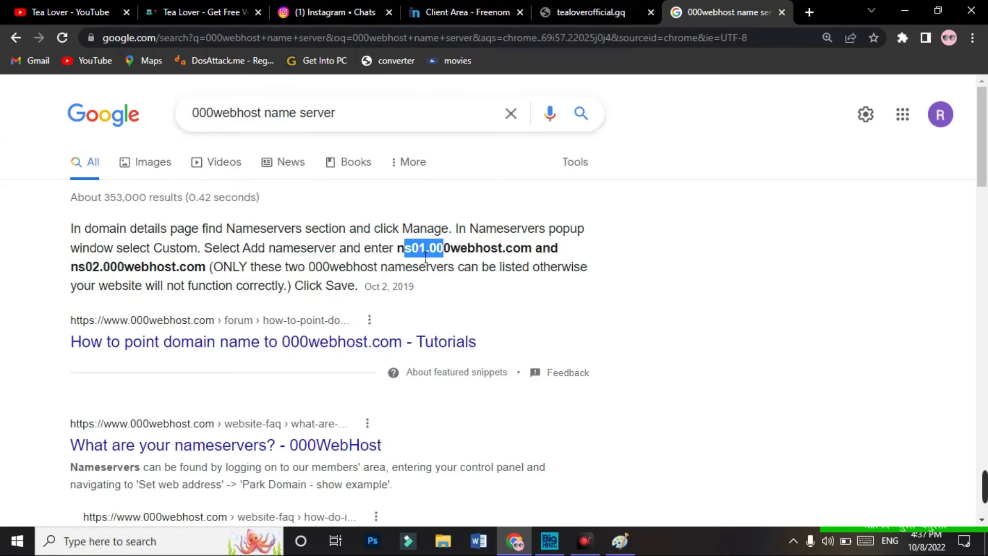
double_click(138, 266)
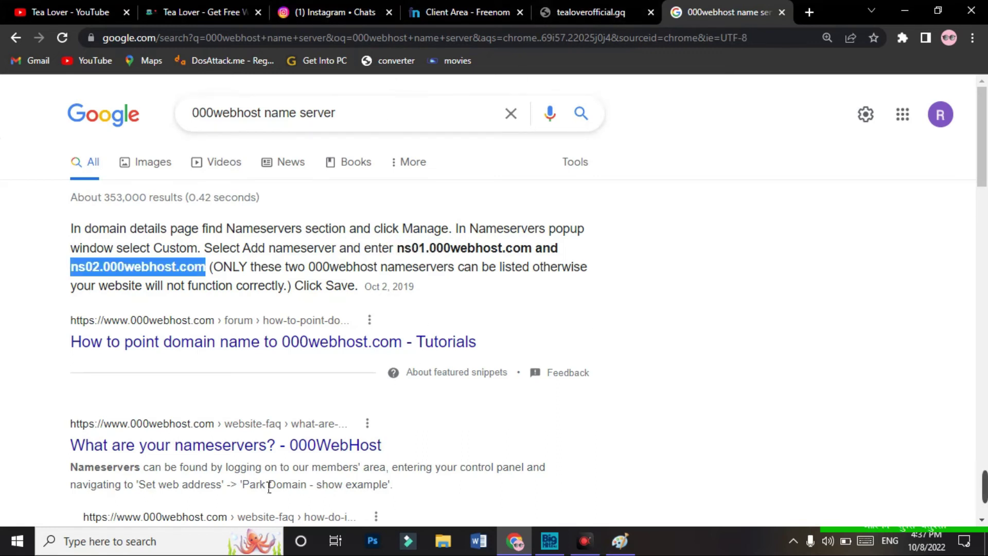
left_click(502, 6)
right_click(441, 404)
left_click(483, 284)
scroll(456, 326, "down", 10)
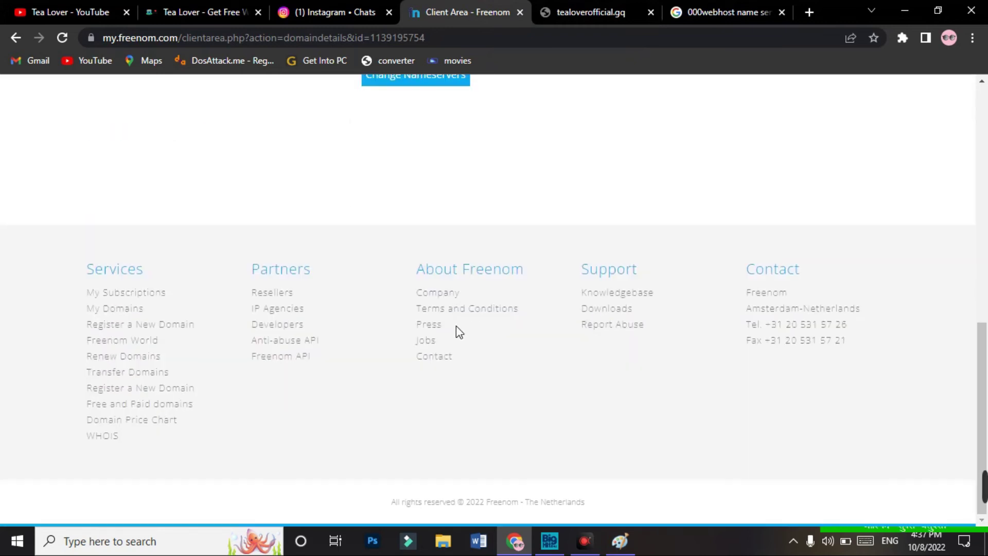
Save the custom nameservers for tealoverofficial.gq
left_click(406, 81)
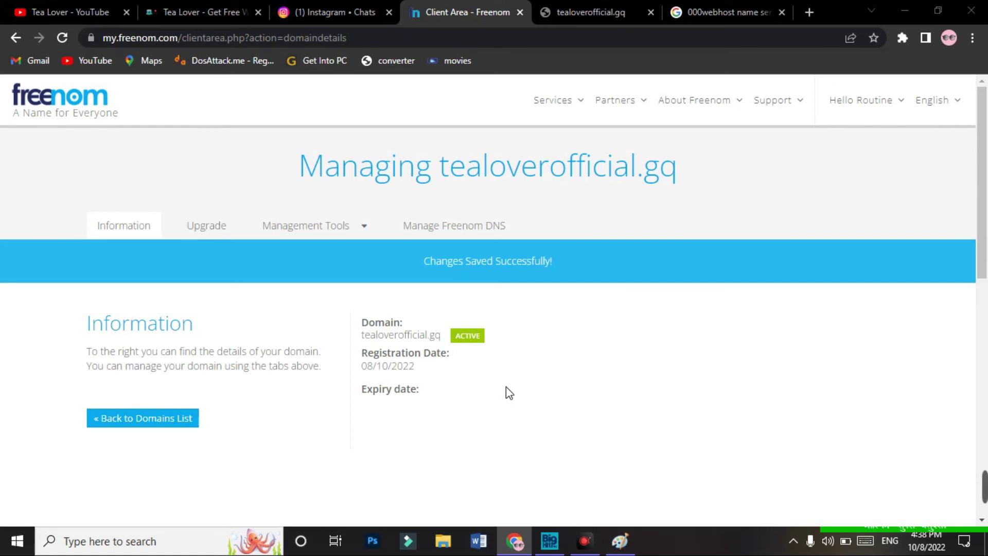
Return to the Tea Lover YouTube channel's Videos page
left_click(72, 8)
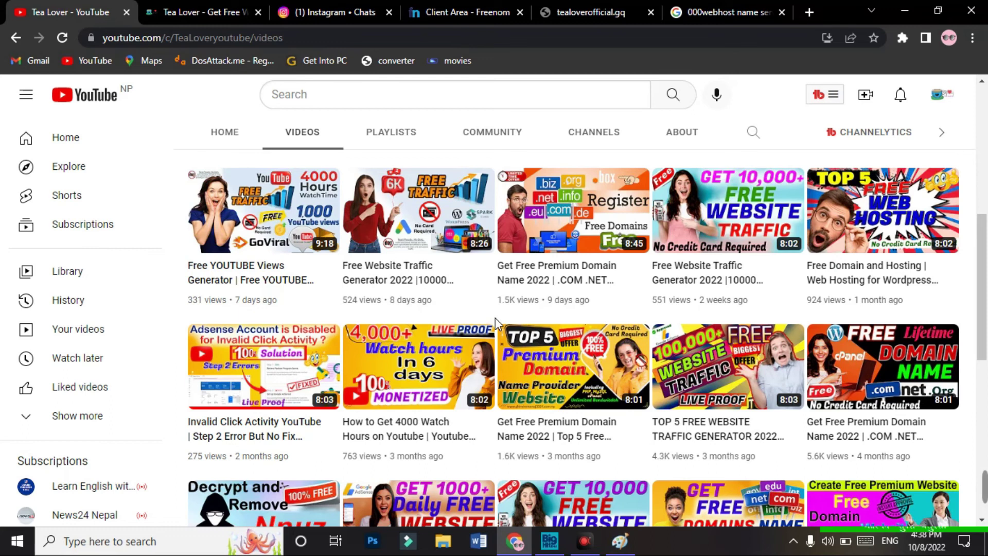
left_click(437, 10)
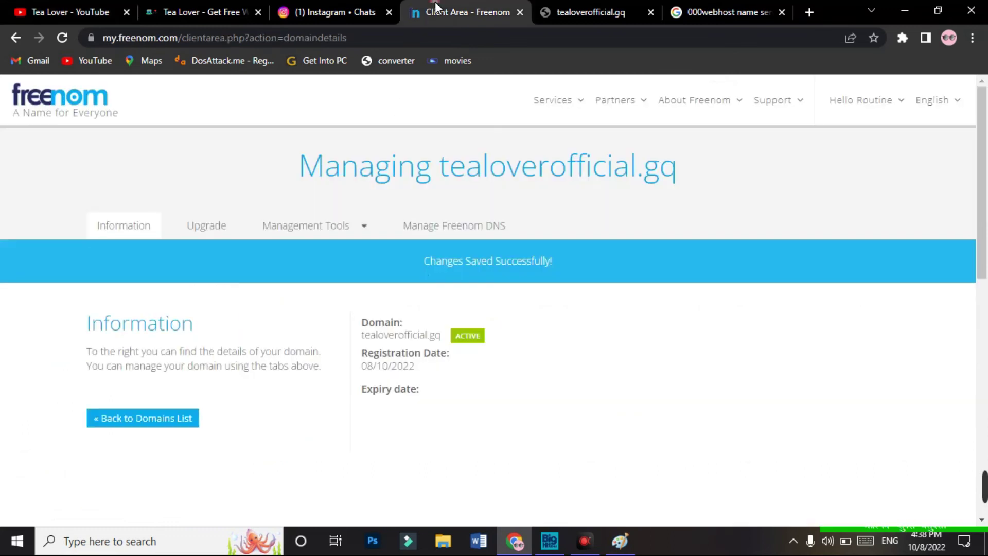
left_click_drag(449, 163, 684, 177)
left_click(686, 188)
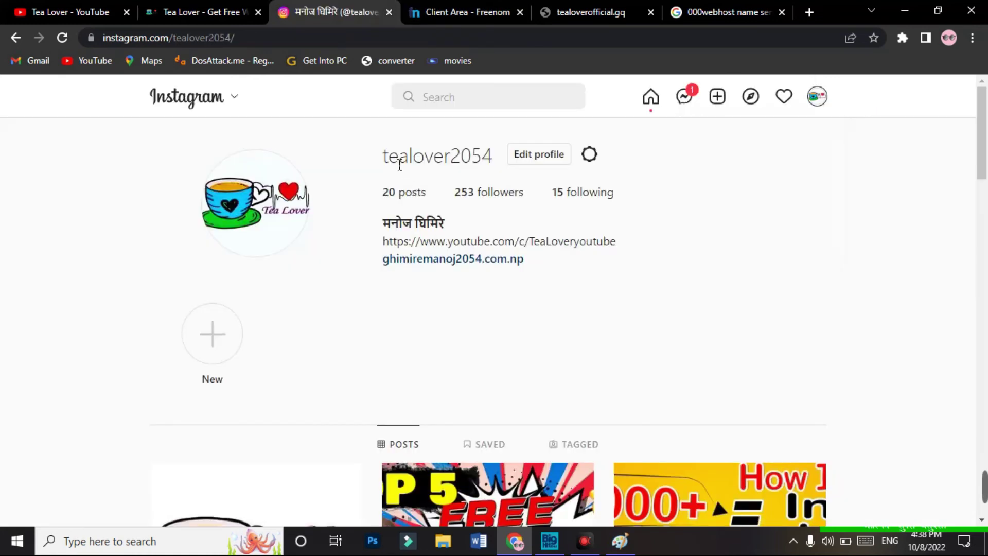
left_click_drag(385, 159, 496, 163)
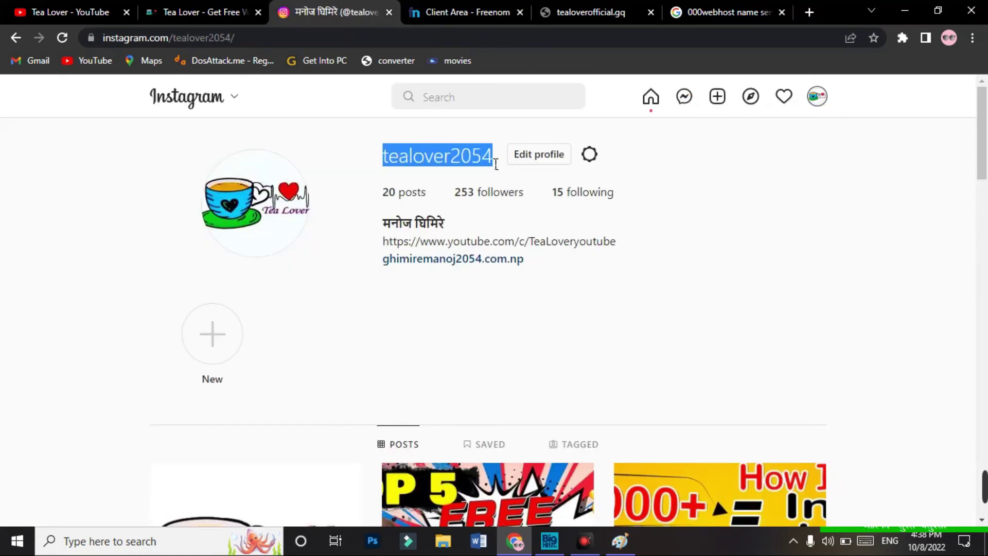
left_click(453, 155)
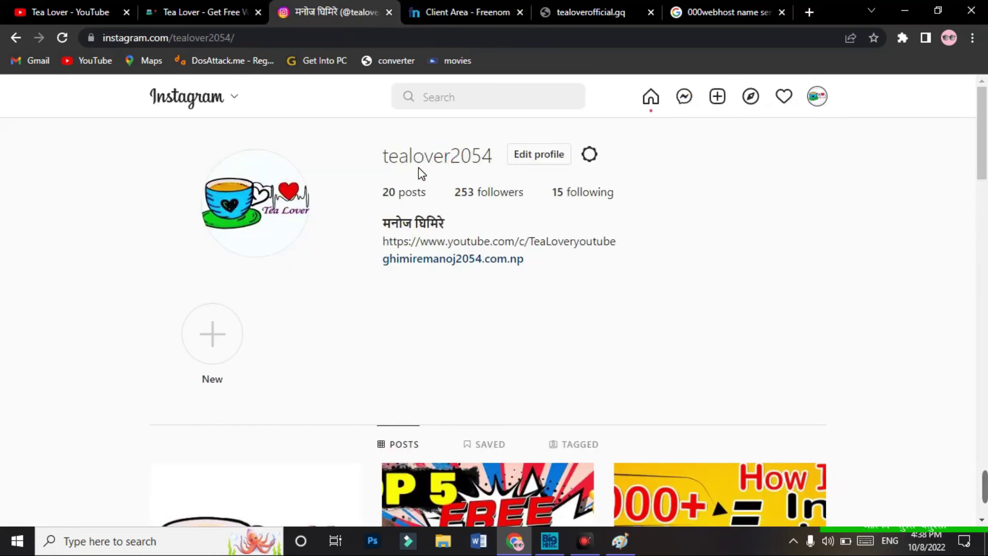
left_click(209, 1)
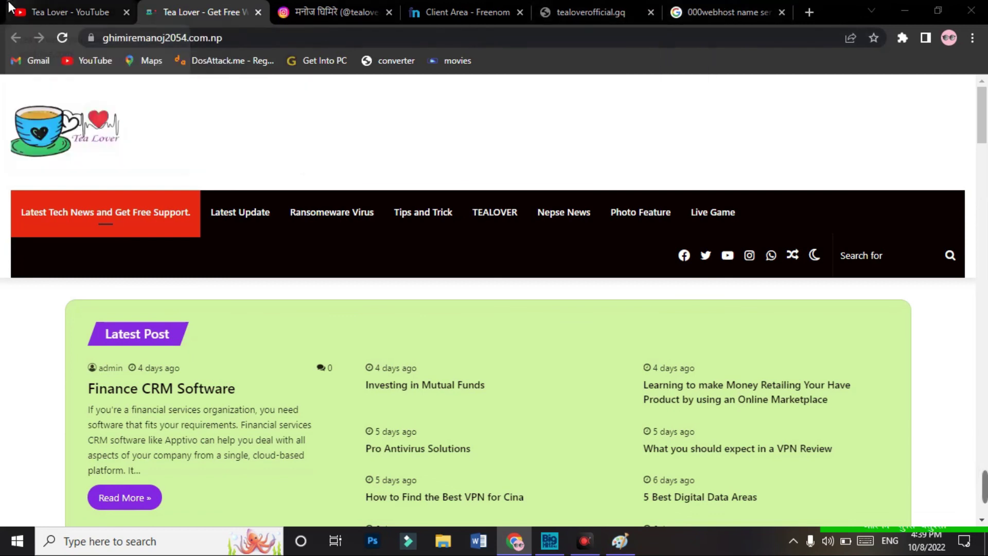
left_click(72, 11)
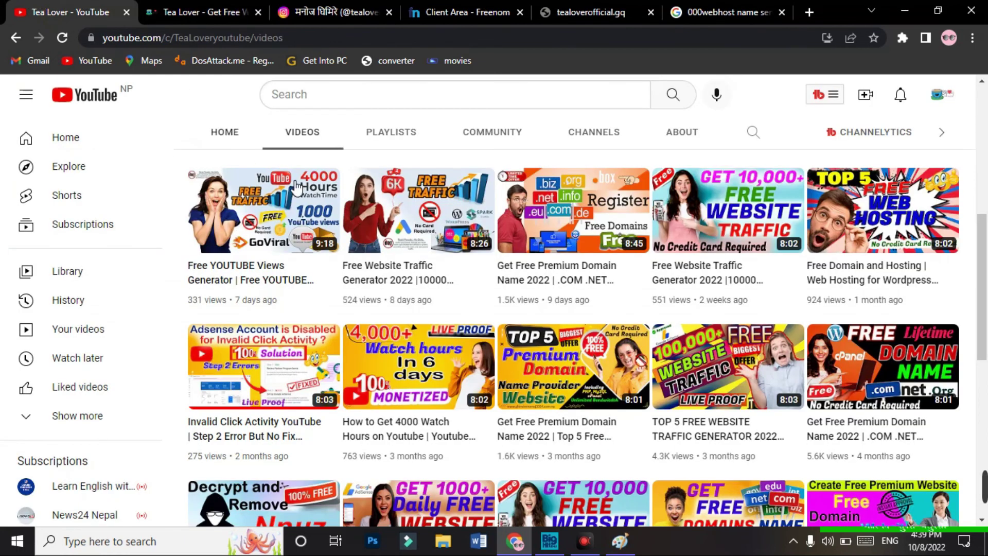
key("F5")
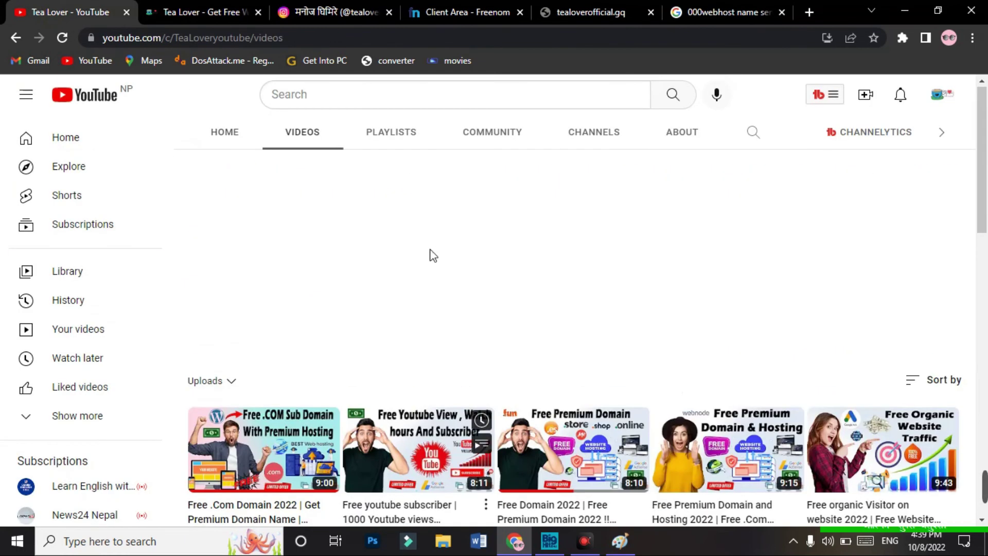